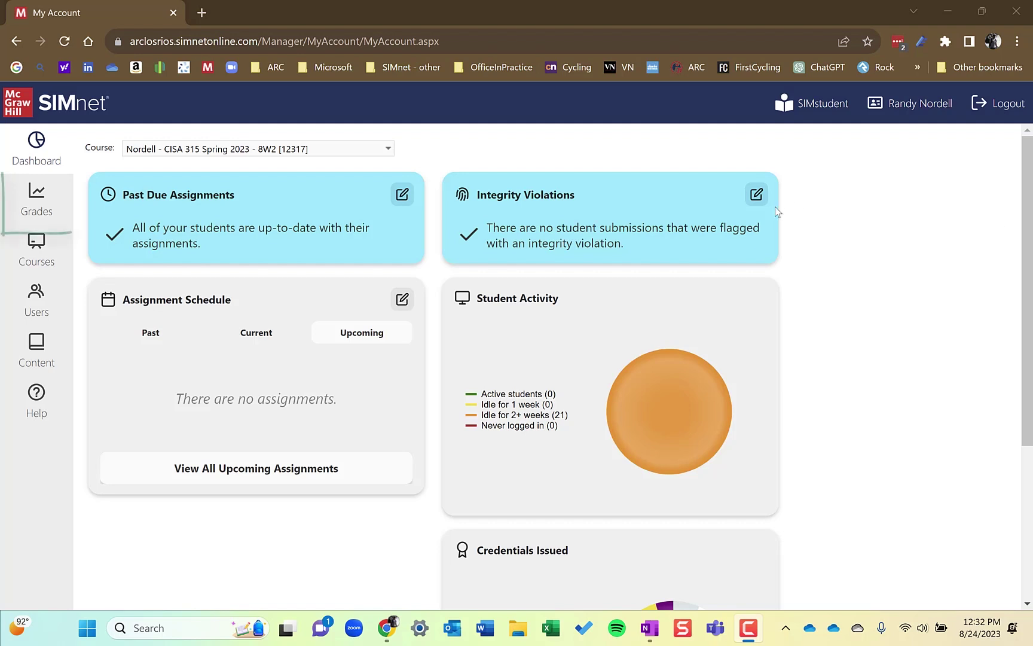
# Open Grades, then the Courses panel, and scroll to the starred CISA 315 course.
pyautogui.click(58, 199)
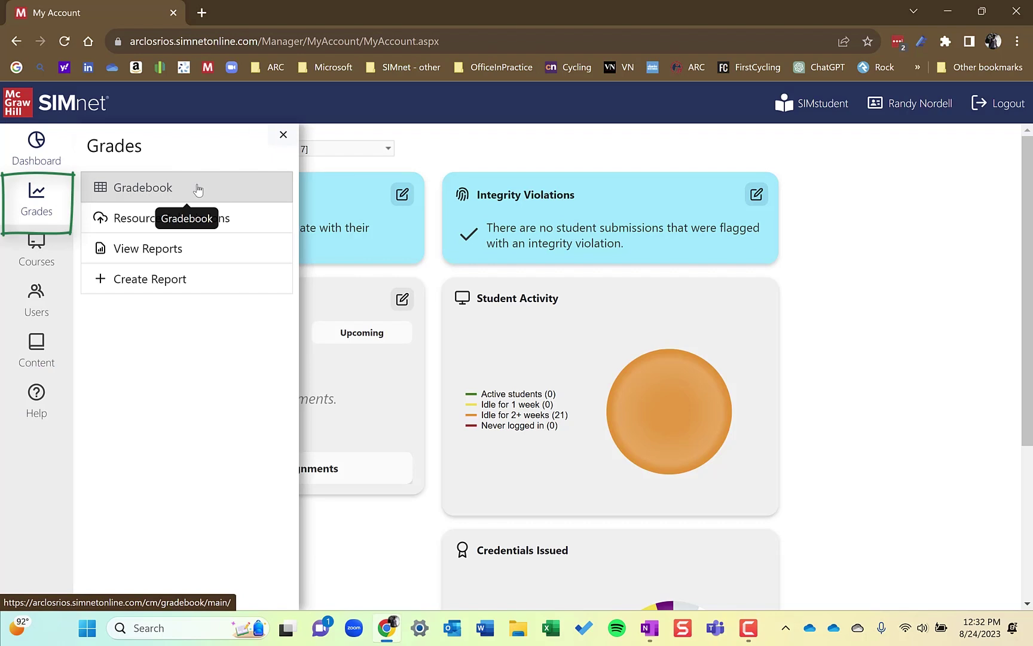
pyautogui.click(56, 250)
pyautogui.scroll(-3, 201, 456)
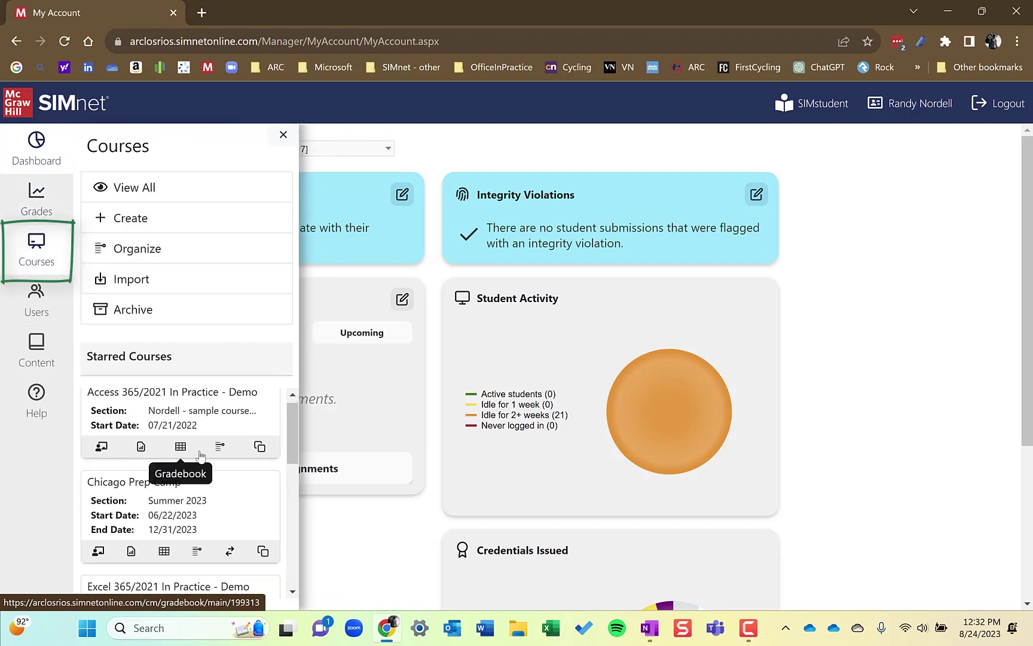
pyautogui.scroll(-5, 201, 457)
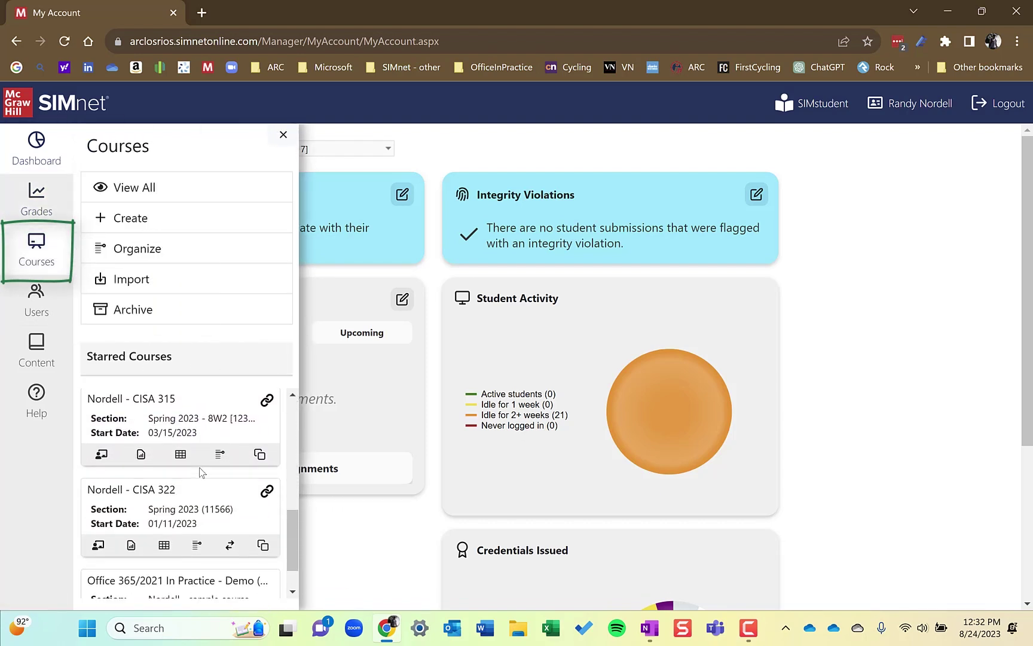
pyautogui.scroll(1, 201, 472)
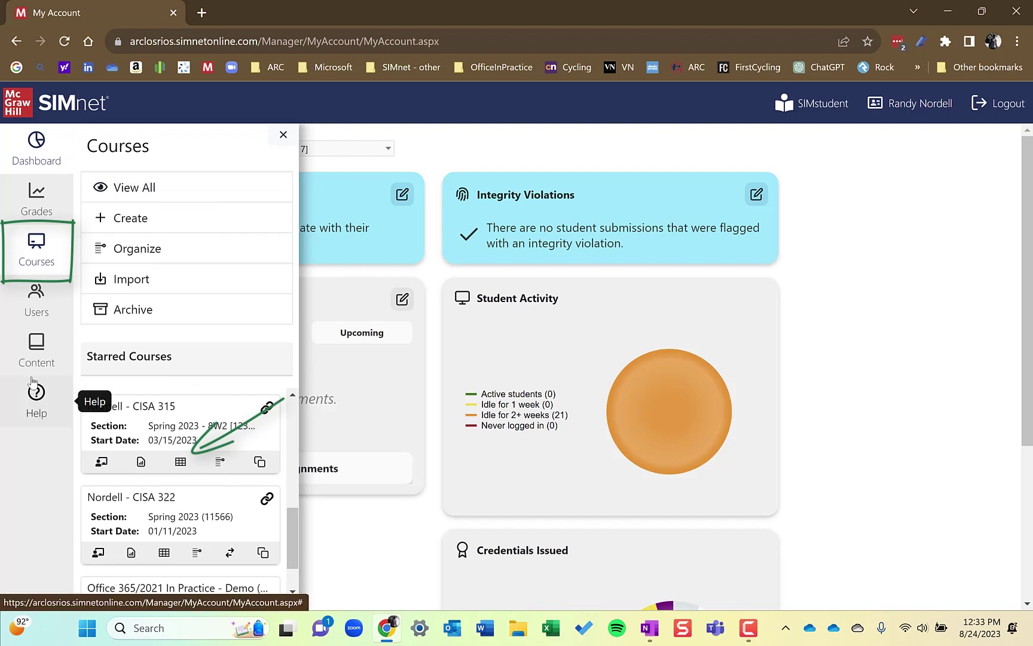
# Open the CISA 315 Spring 2023 gradebook and expand its Users, Columns and Grades filters.
pyautogui.click(180, 462)
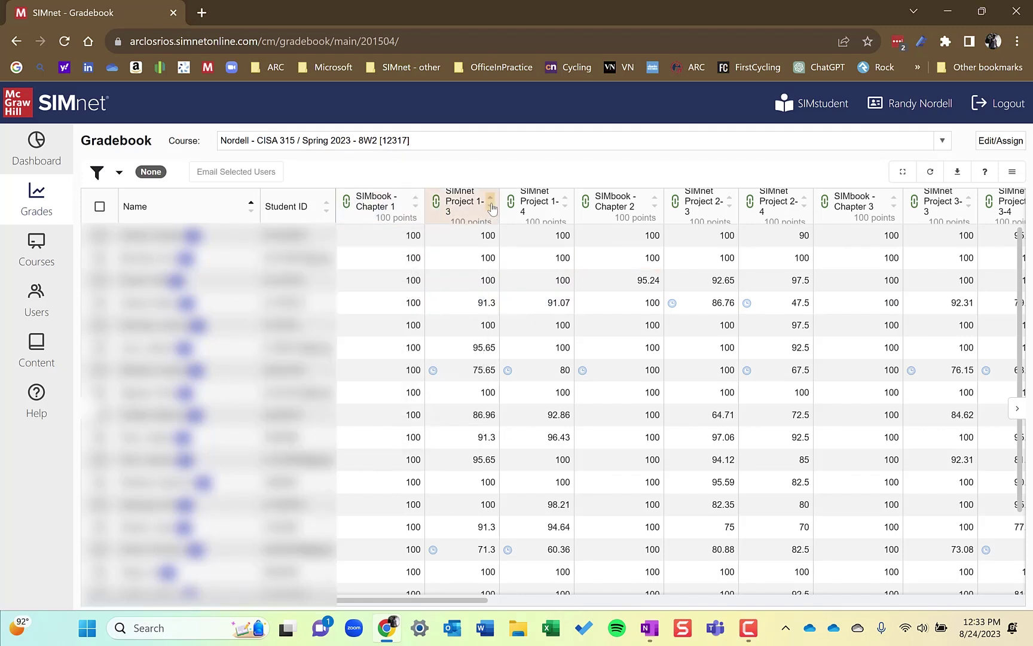
pyautogui.moveTo(612, 215)
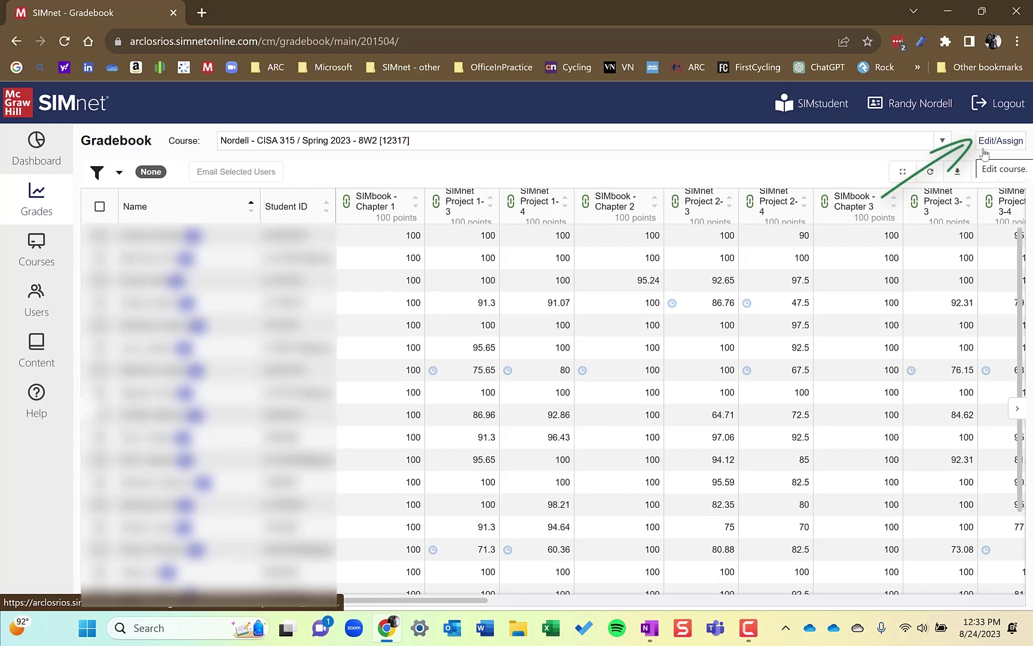
pyautogui.click(119, 175)
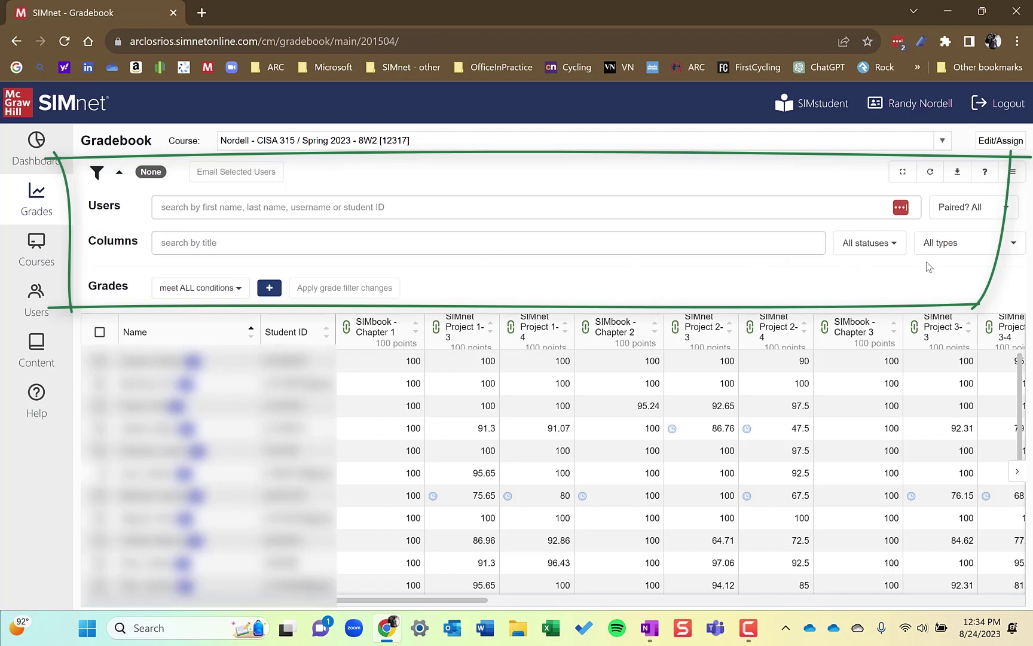
# Inspect the All types and meet ALL conditions filter options unchanged, then collapse the filters.
pyautogui.click(947, 252)
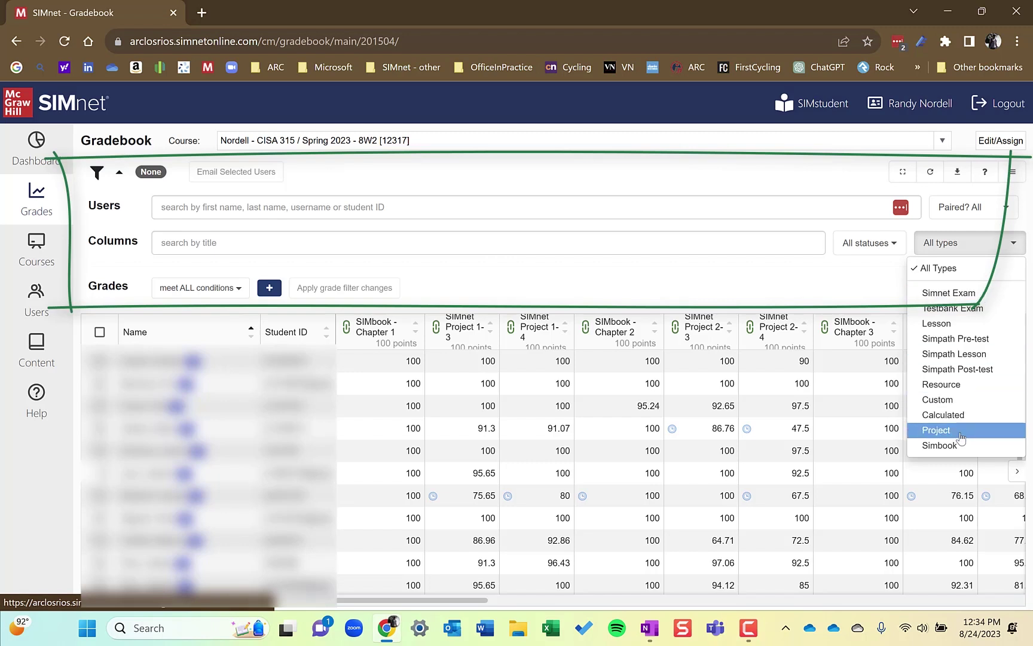
pyautogui.click(335, 263)
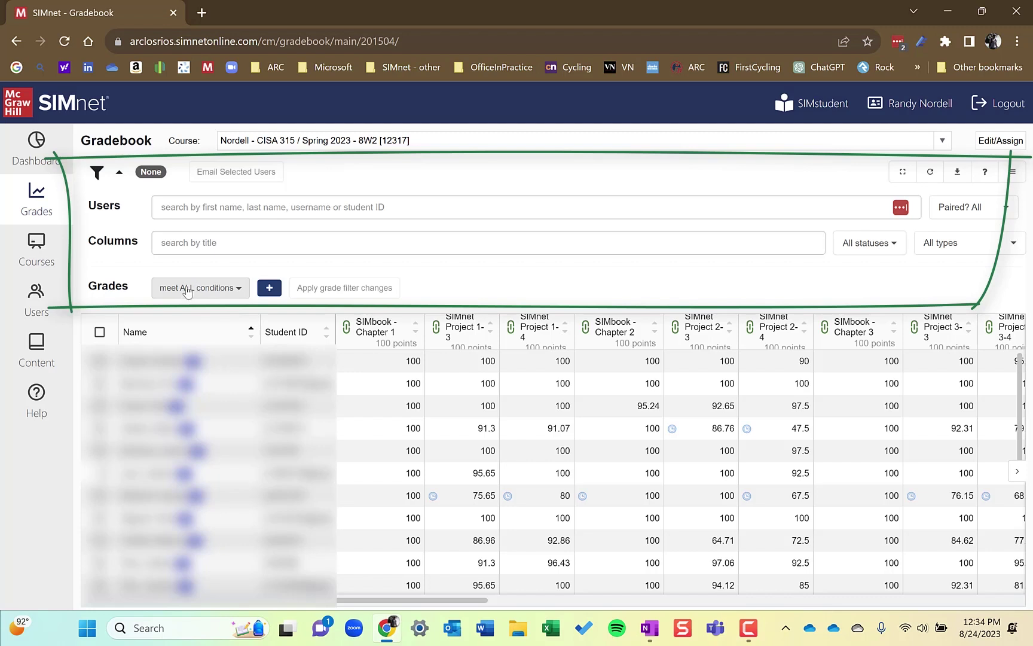
pyautogui.click(188, 290)
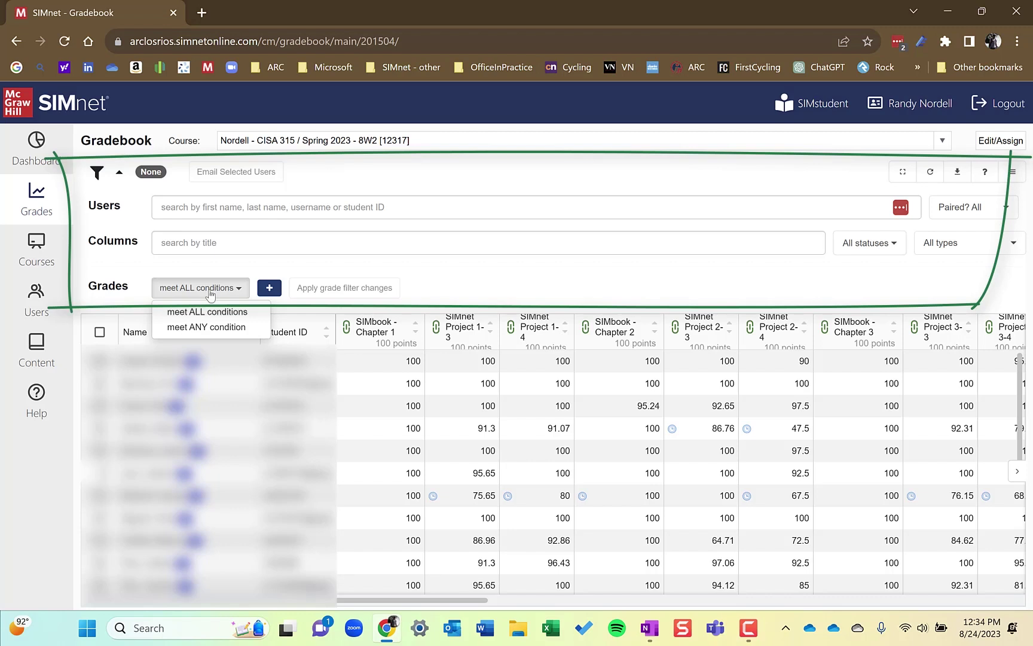
pyautogui.click(150, 173)
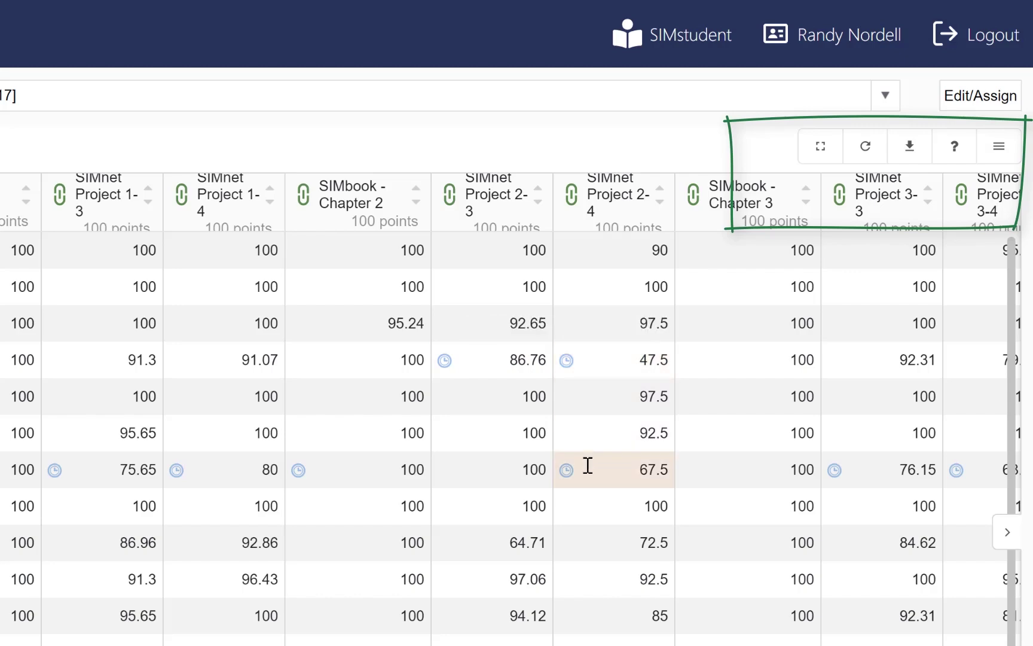
# View the gradebook's Help & Info icon legend and shortcuts, then close it.
pyautogui.moveTo(572, 214)
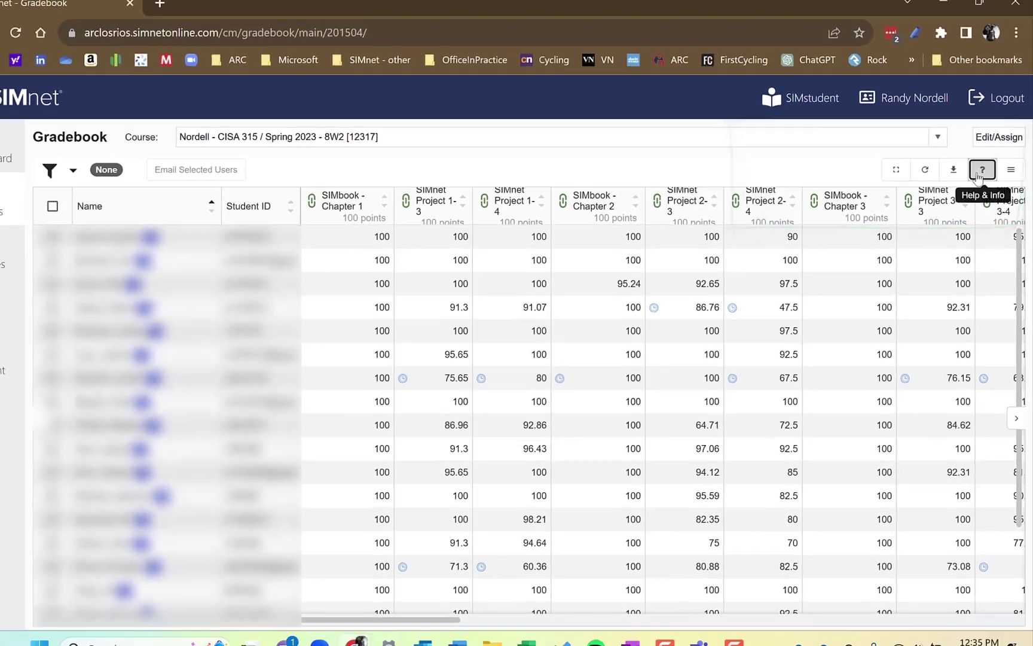
pyautogui.click(956, 153)
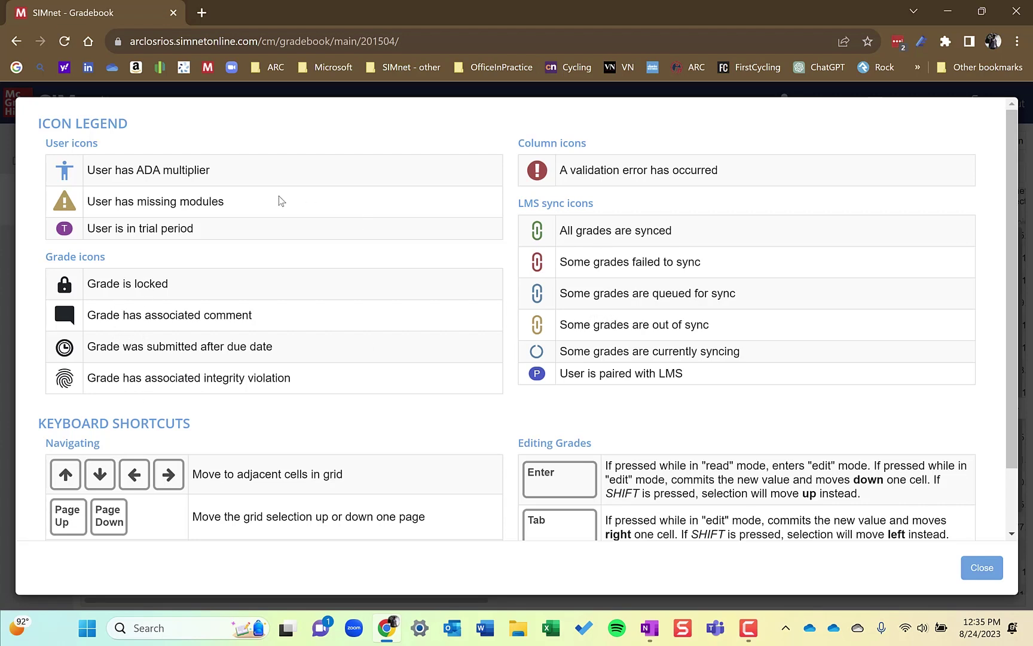
pyautogui.press('Escape')
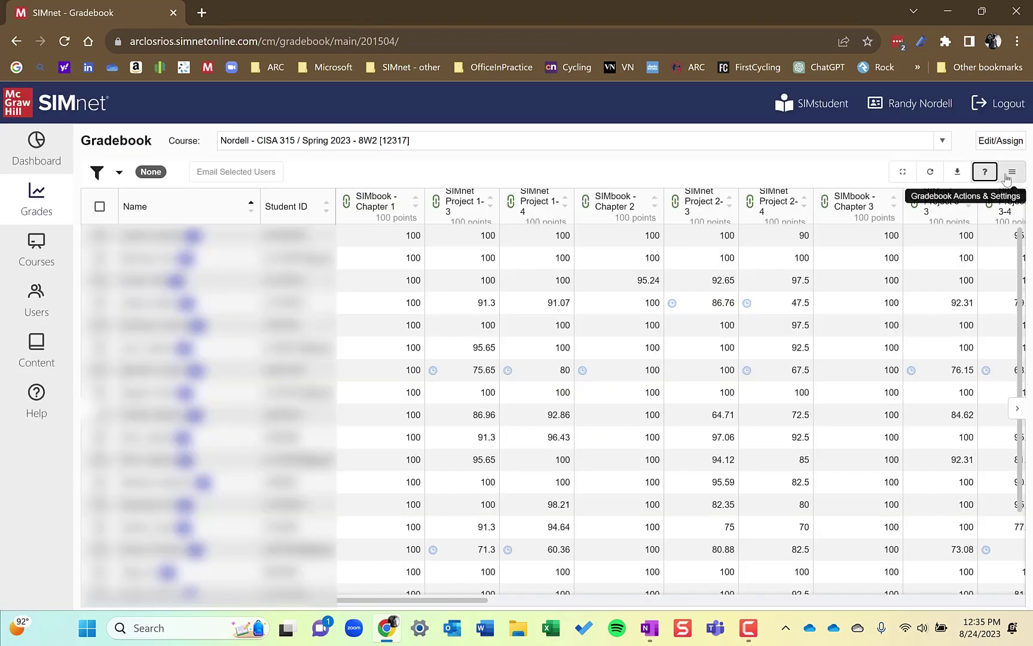
# Review the gradebook's Column Order settings from the Actions & Settings menu.
pyautogui.click(1010, 173)
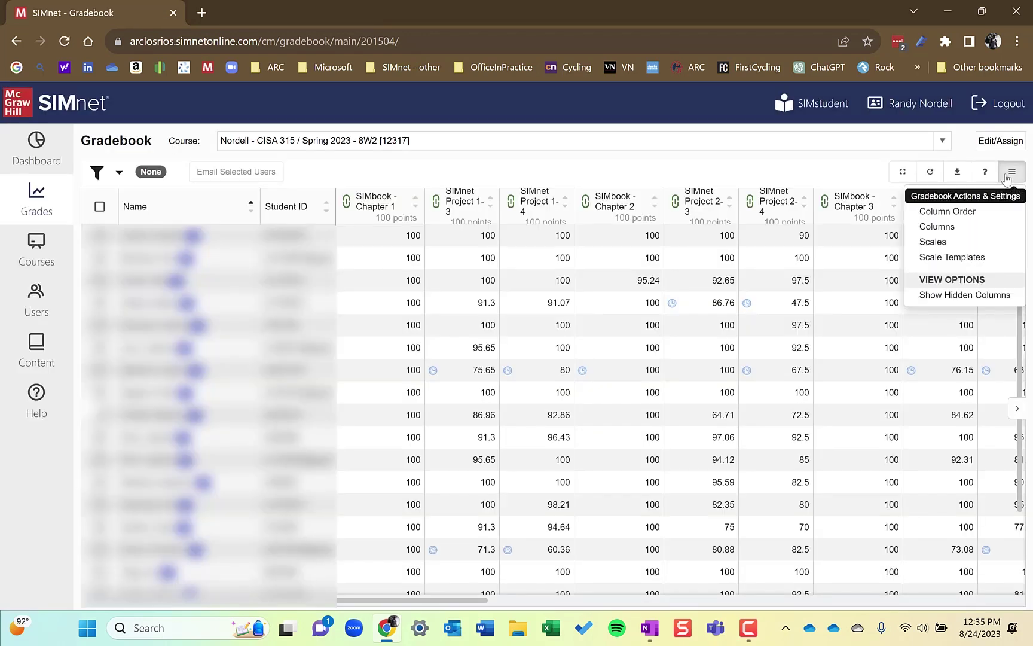
pyautogui.click(981, 213)
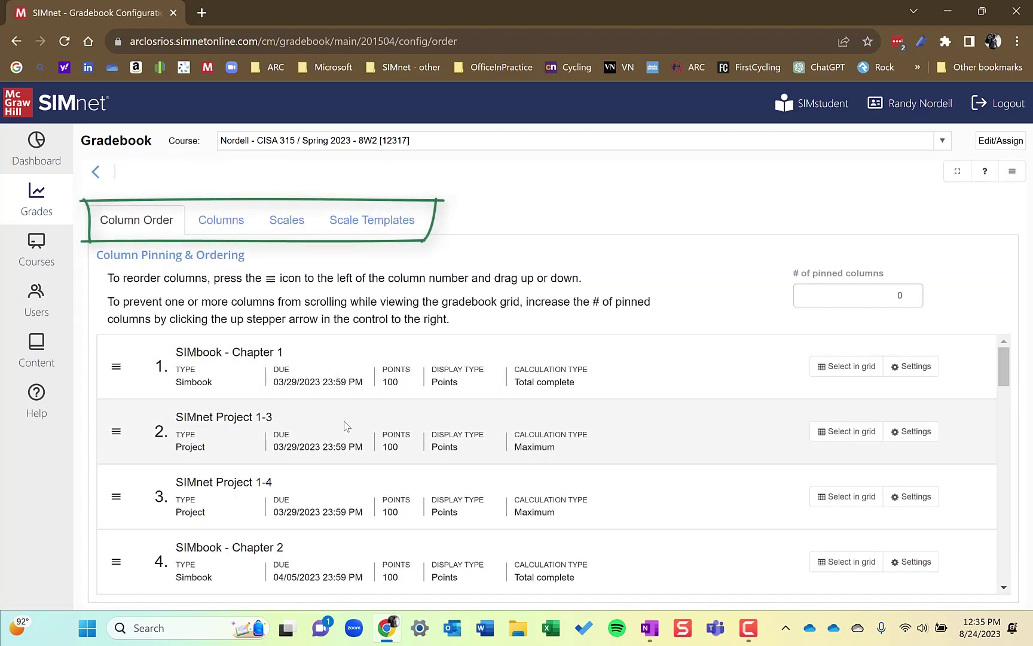
pyautogui.scroll(-2, 345, 469)
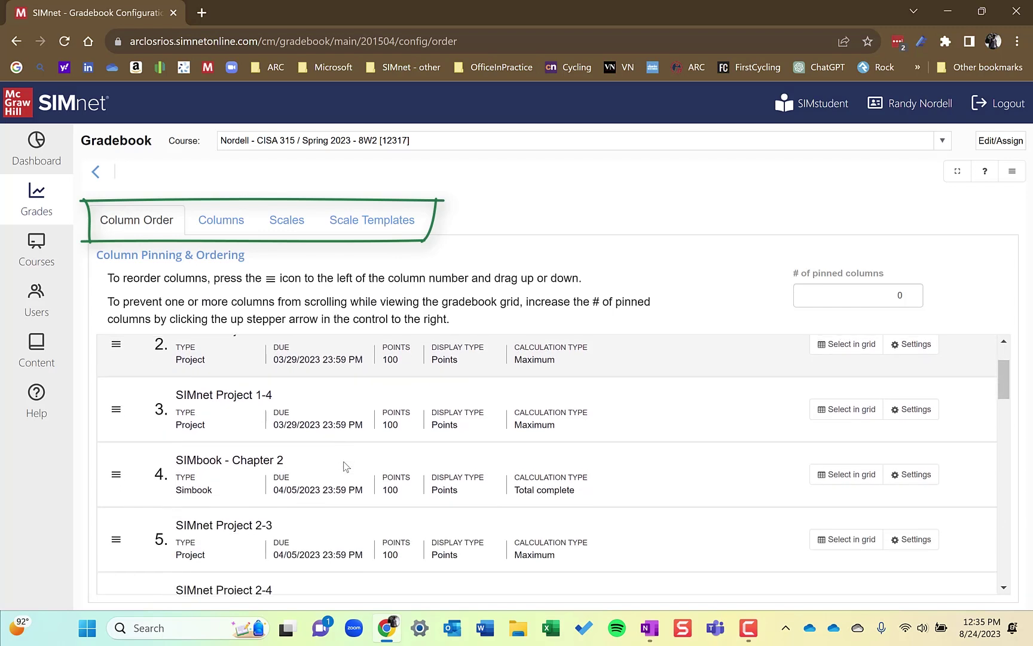
pyautogui.scroll(2, 345, 468)
# Open the SIMbook - Chapter 1 column's settings on the Columns tab, then return to the grid.
pyautogui.click(219, 224)
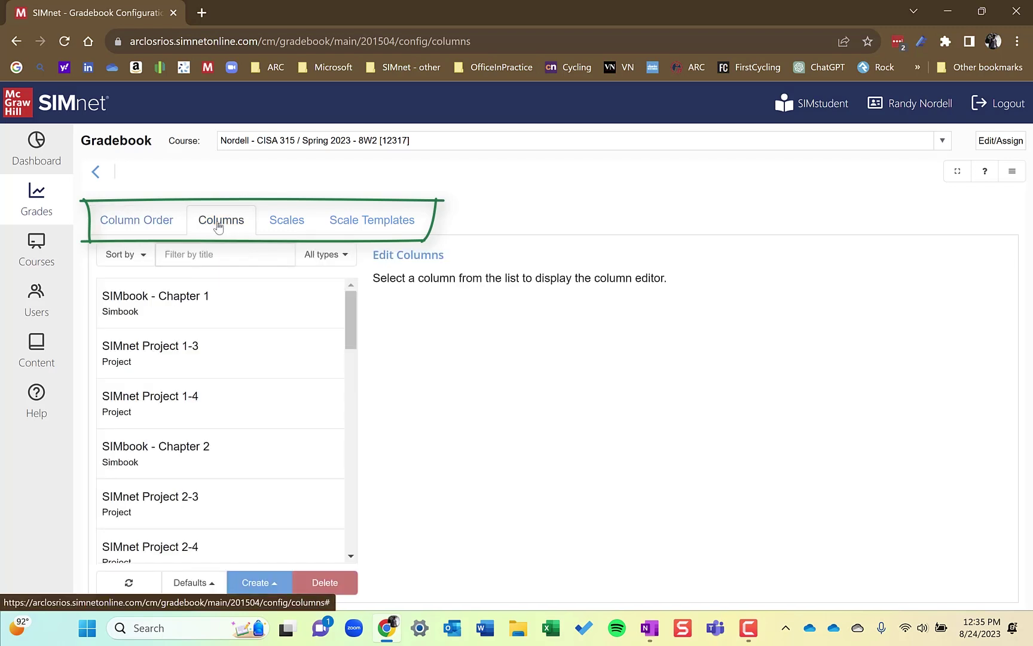
pyautogui.click(229, 312)
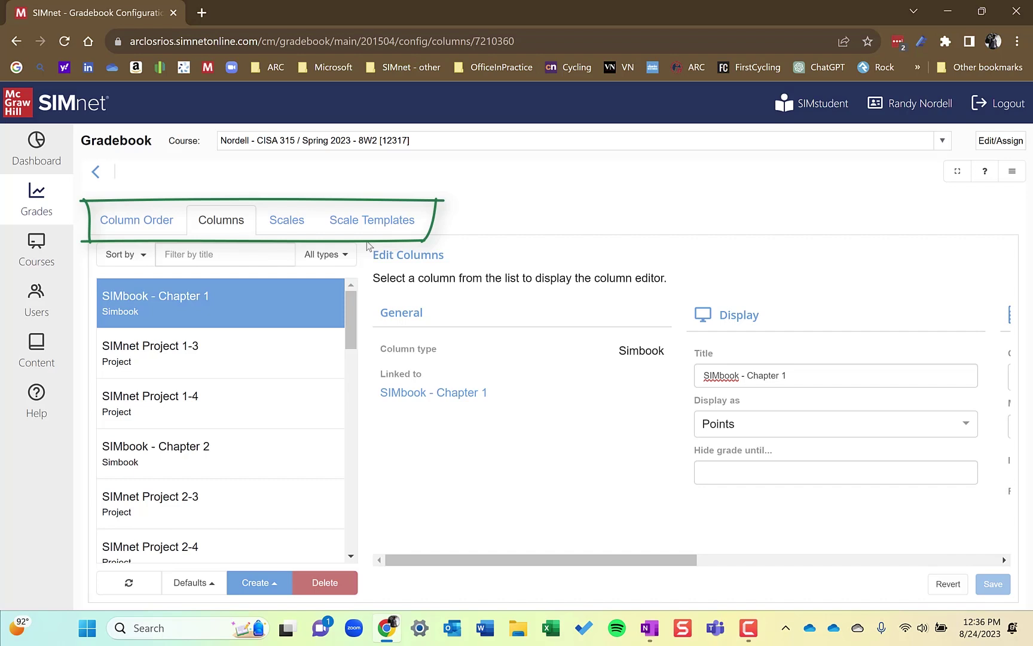
pyautogui.click(95, 175)
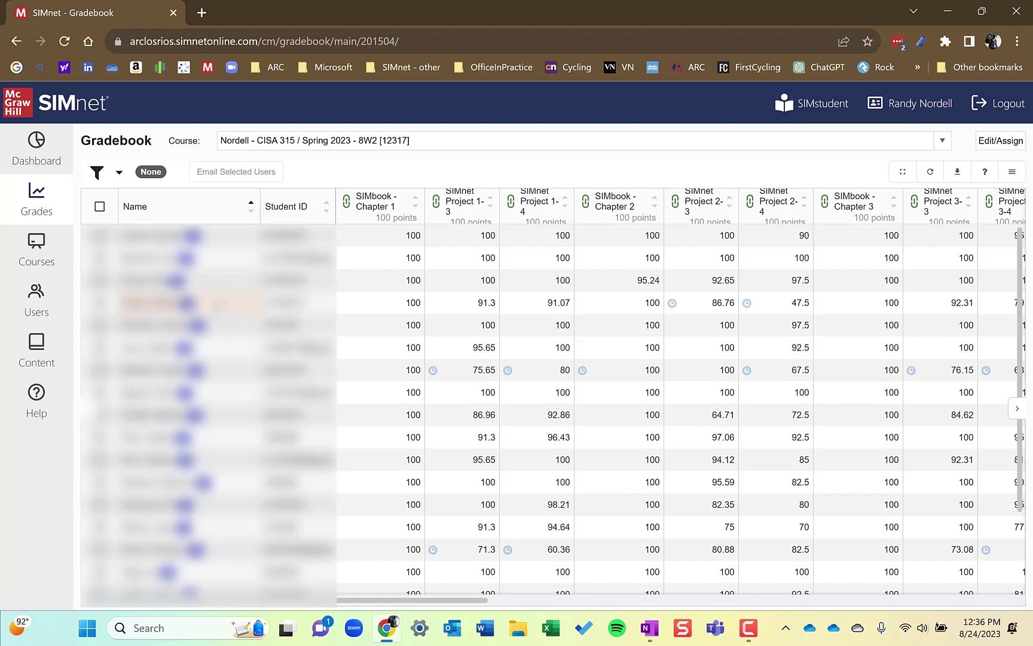
pyautogui.click(218, 305)
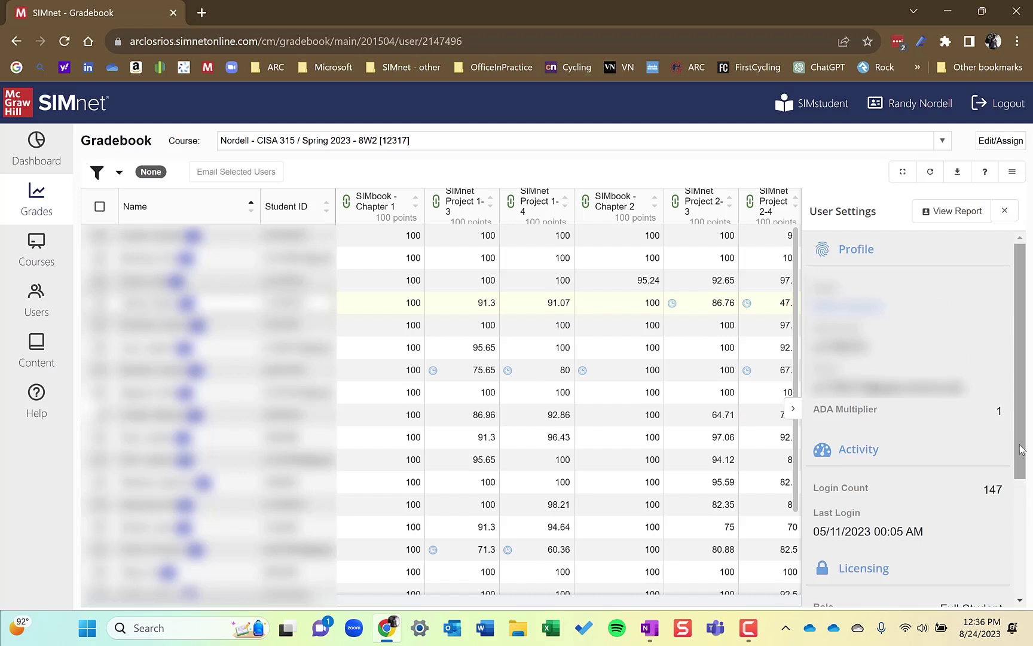
pyautogui.scroll(-3, 1021, 450)
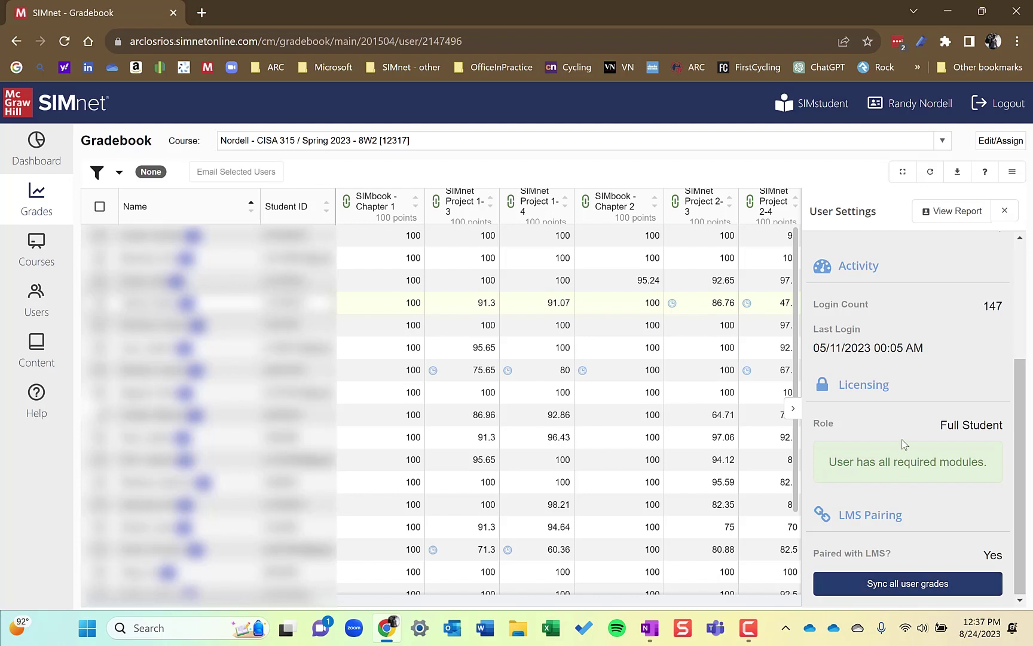
pyautogui.click(948, 221)
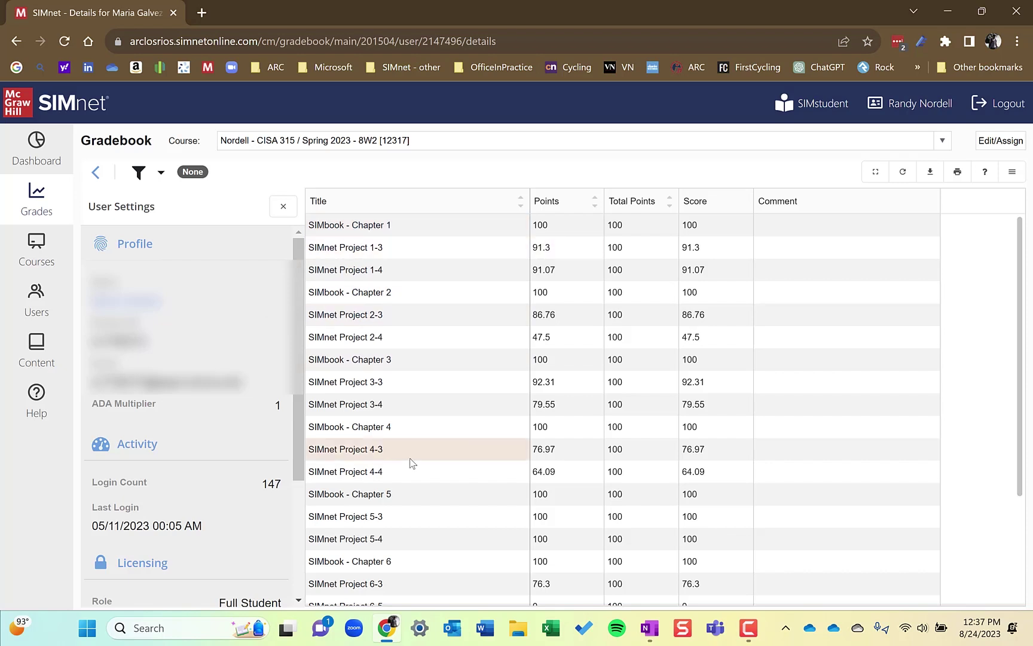
pyautogui.scroll(-3, 412, 462)
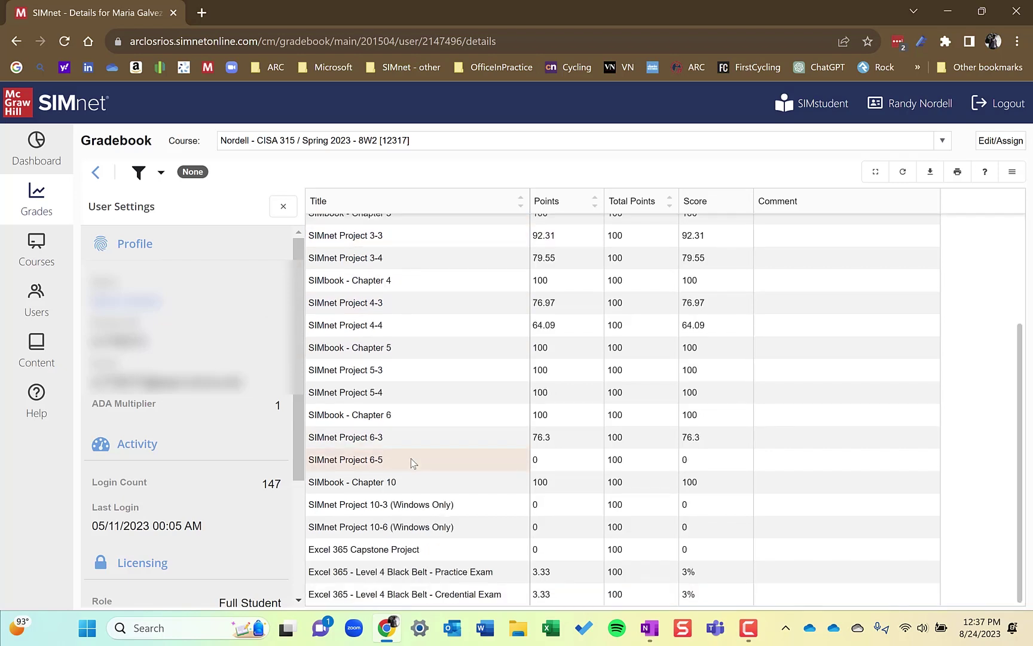
# Leave the student's details and close the User Settings panel to show the whole class.
pyautogui.click(97, 174)
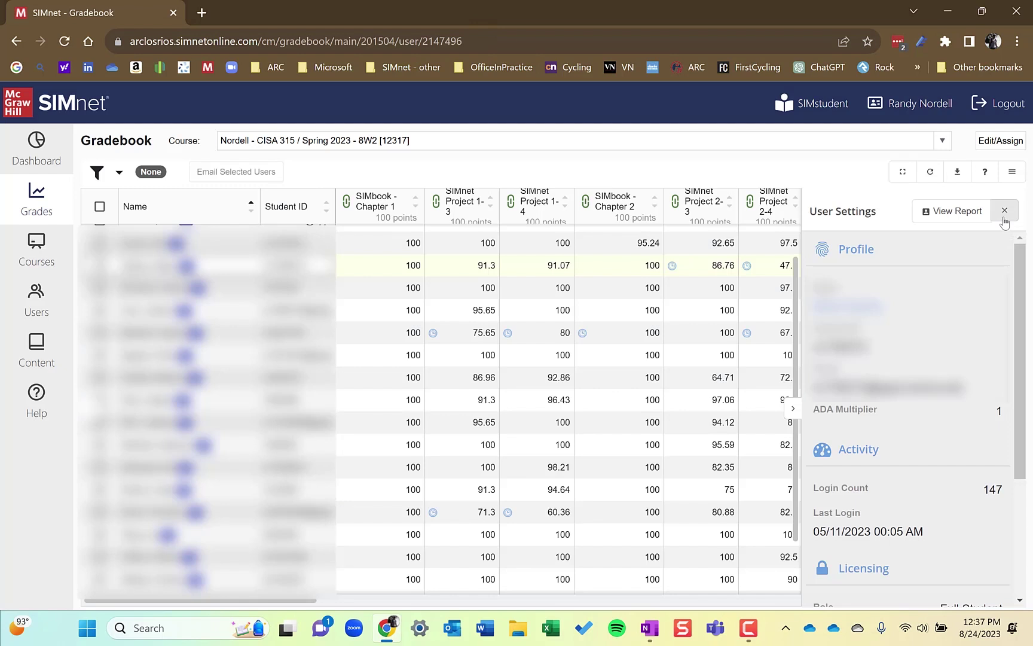
pyautogui.click(1004, 210)
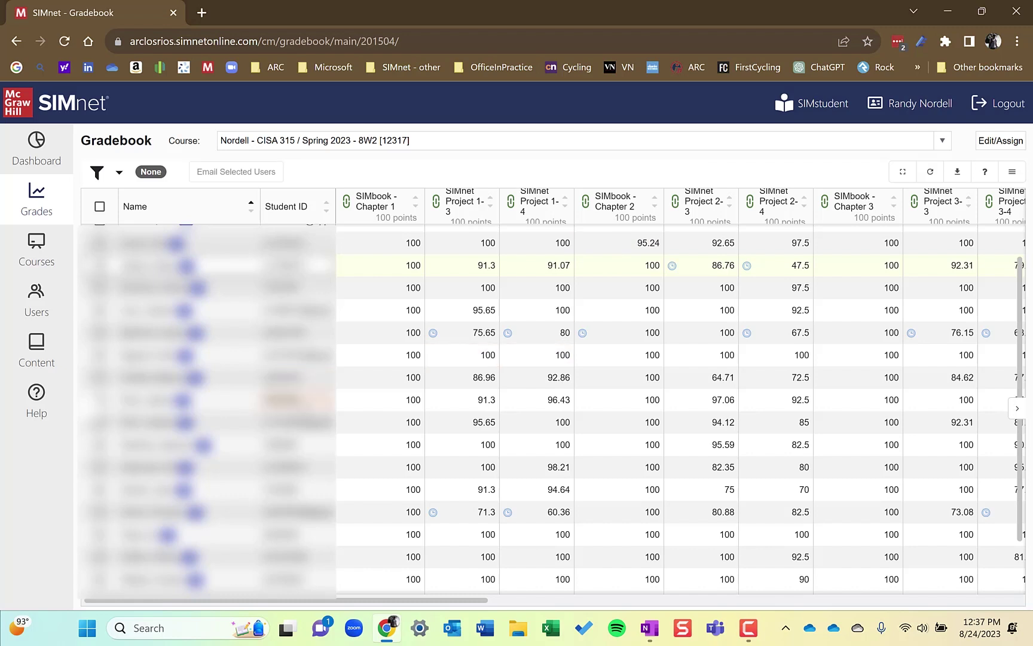
pyautogui.scroll(1, 554, 412)
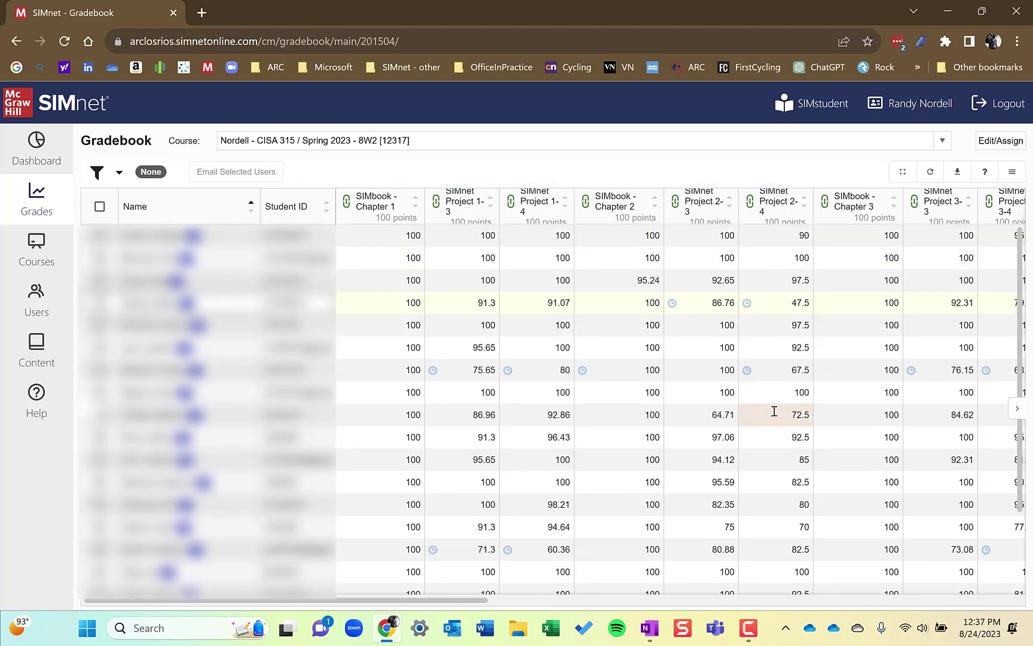
pyautogui.click(788, 256)
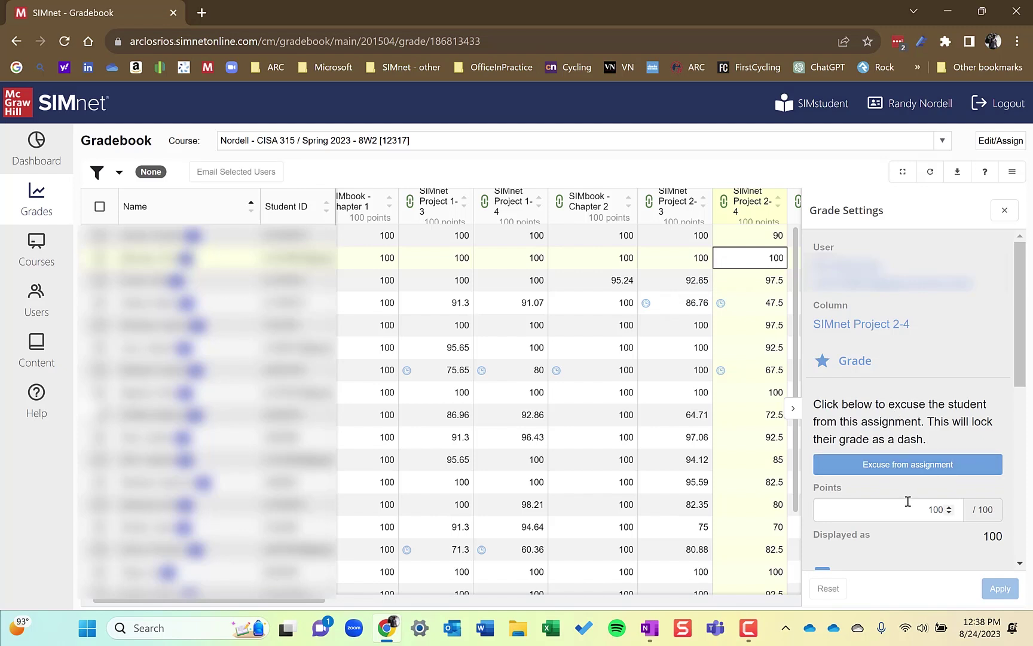
pyautogui.click(758, 280)
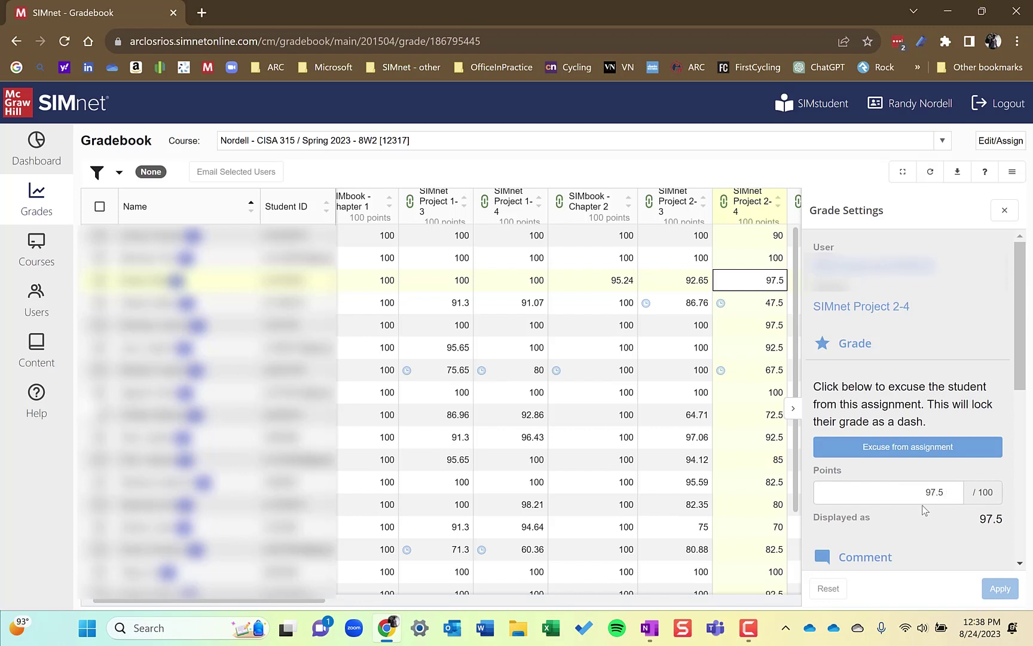
pyautogui.click(766, 262)
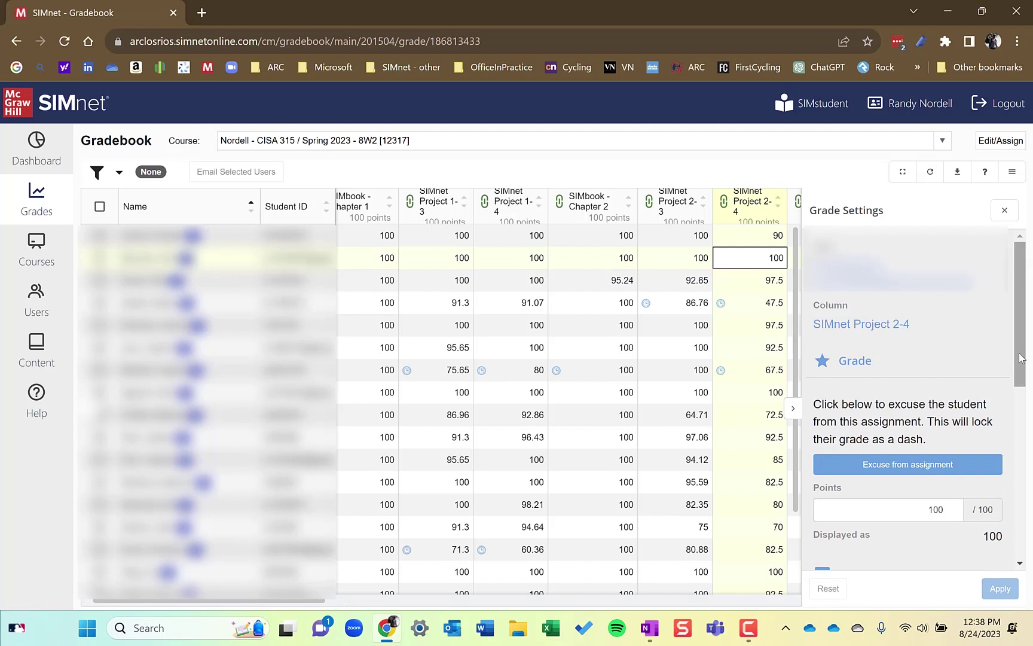
pyautogui.scroll(-5, 893, 271)
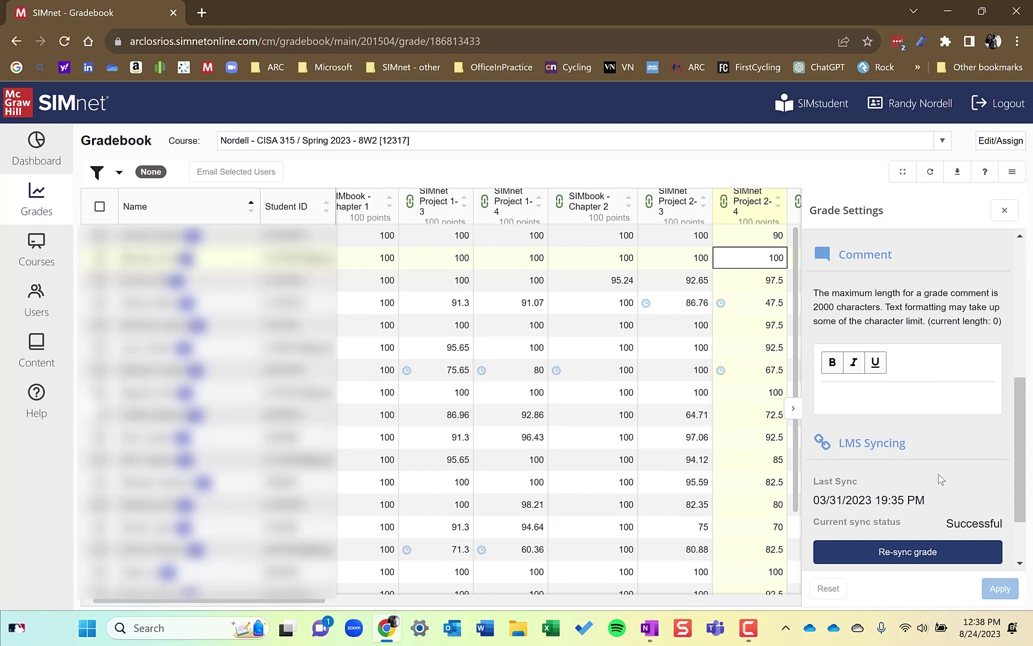
pyautogui.moveTo(1027, 476); pyautogui.dragTo(1026, 512)
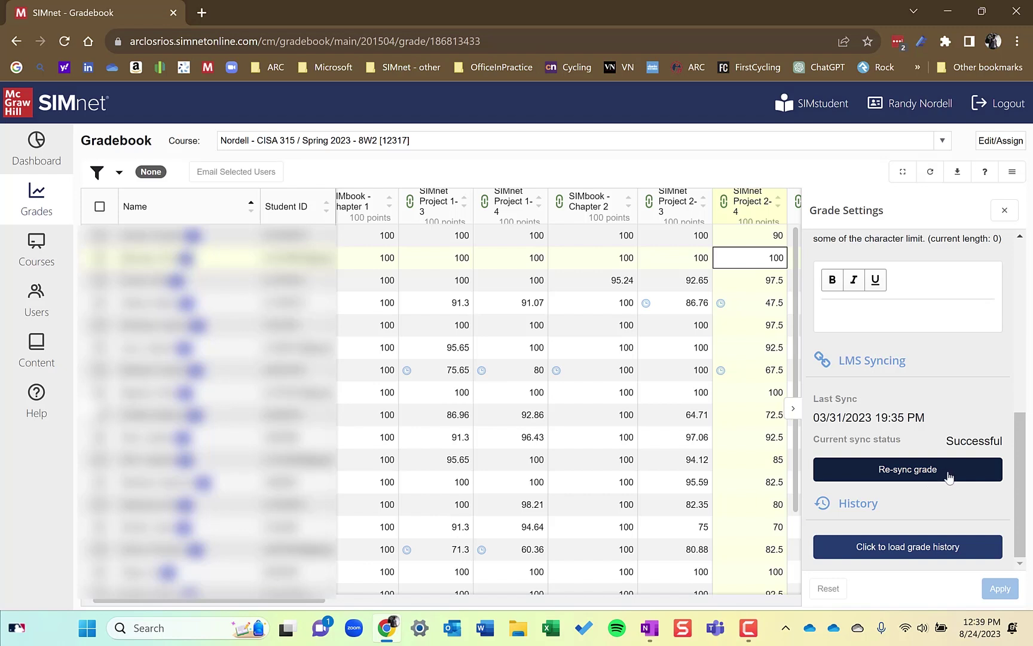
pyautogui.click(960, 549)
pyautogui.scroll(-5, 942, 518)
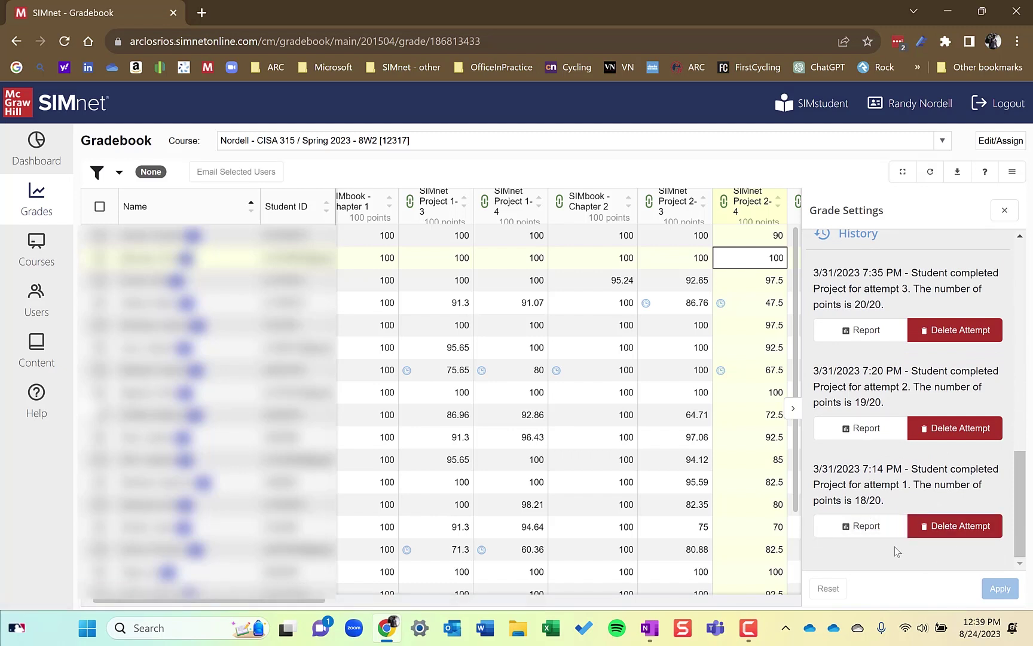
pyautogui.click(867, 528)
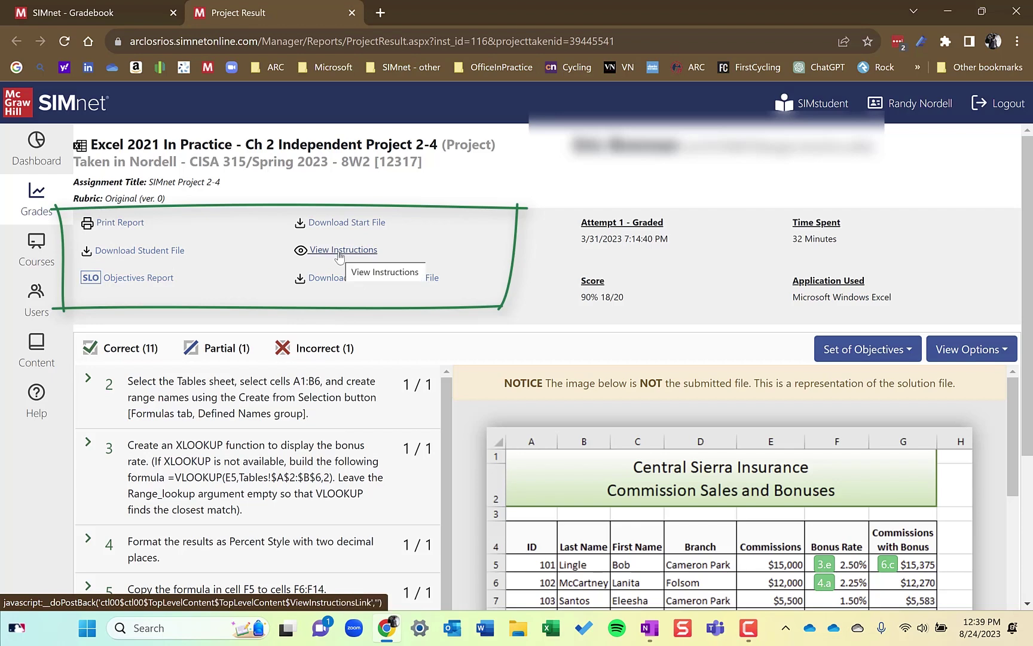
pyautogui.click(353, 13)
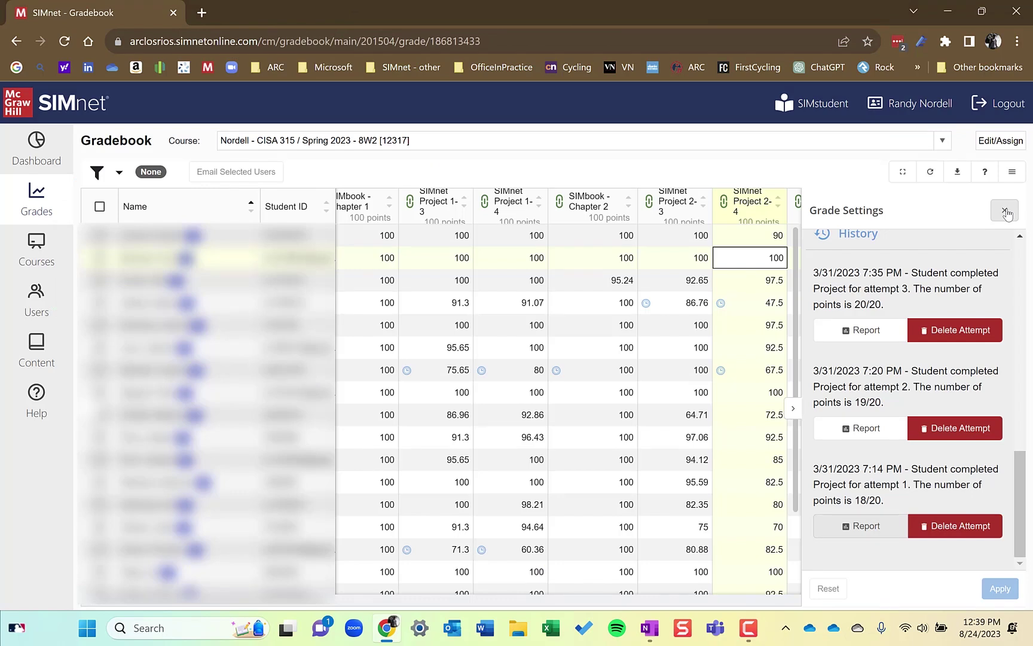
pyautogui.click(1005, 212)
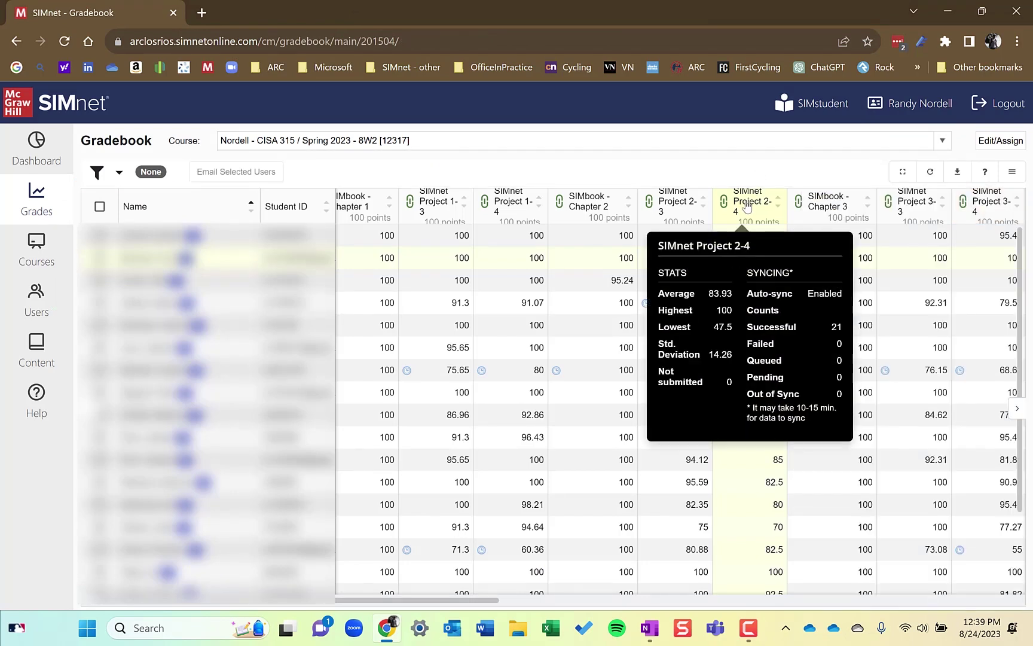
# Open Column Settings for SIMnet Project 2-4 and scroll through its display and syncing options.
pyautogui.click(746, 206)
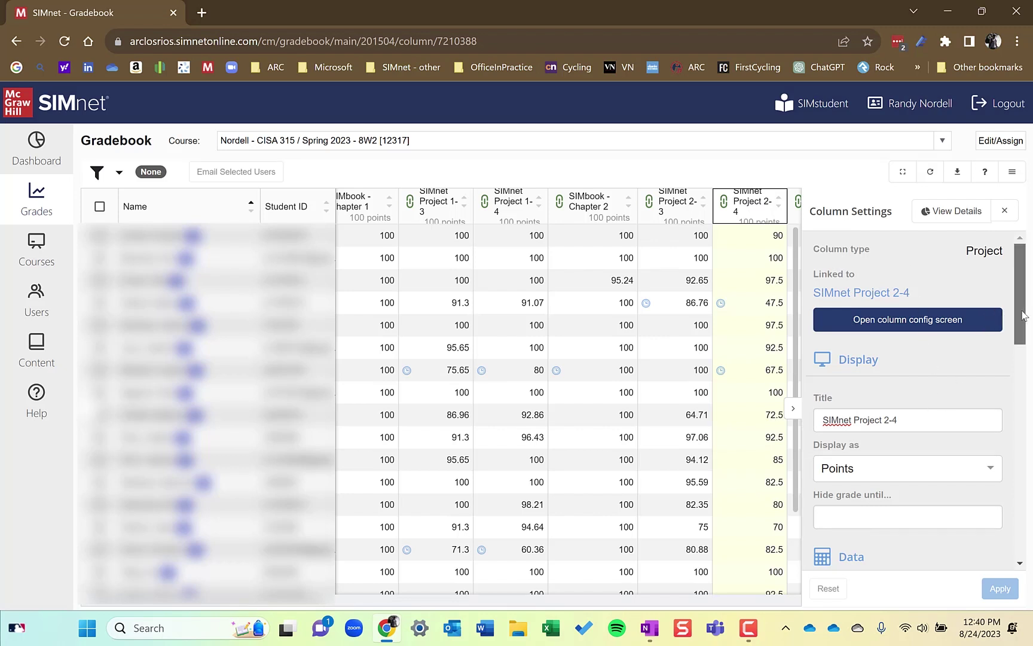
pyautogui.moveTo(1023, 317); pyautogui.dragTo(1021, 533)
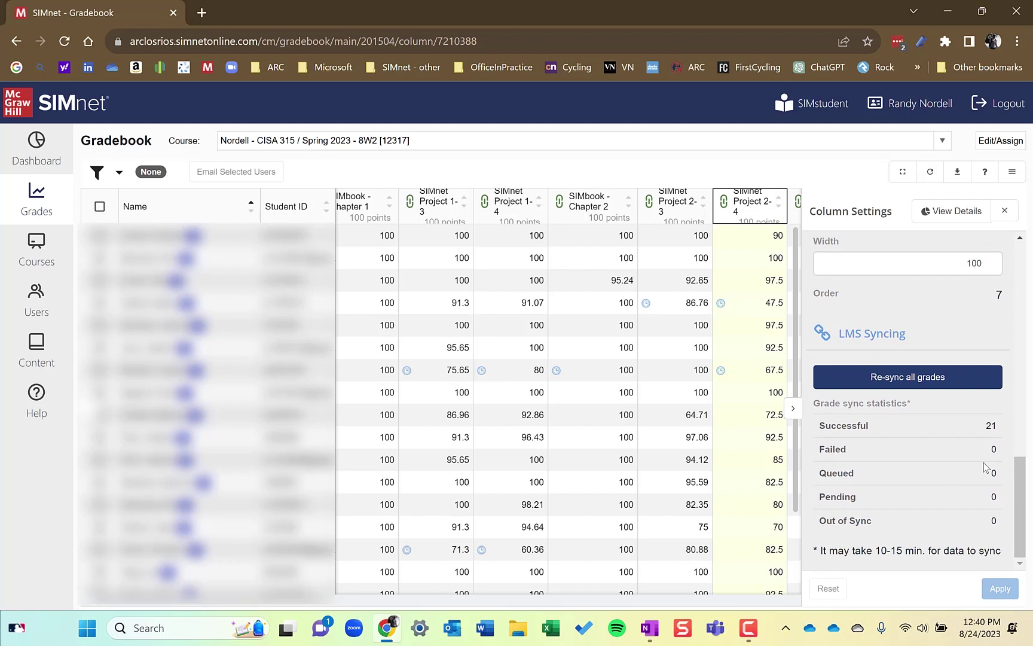
pyautogui.moveTo(1020, 485); pyautogui.dragTo(1012, 257)
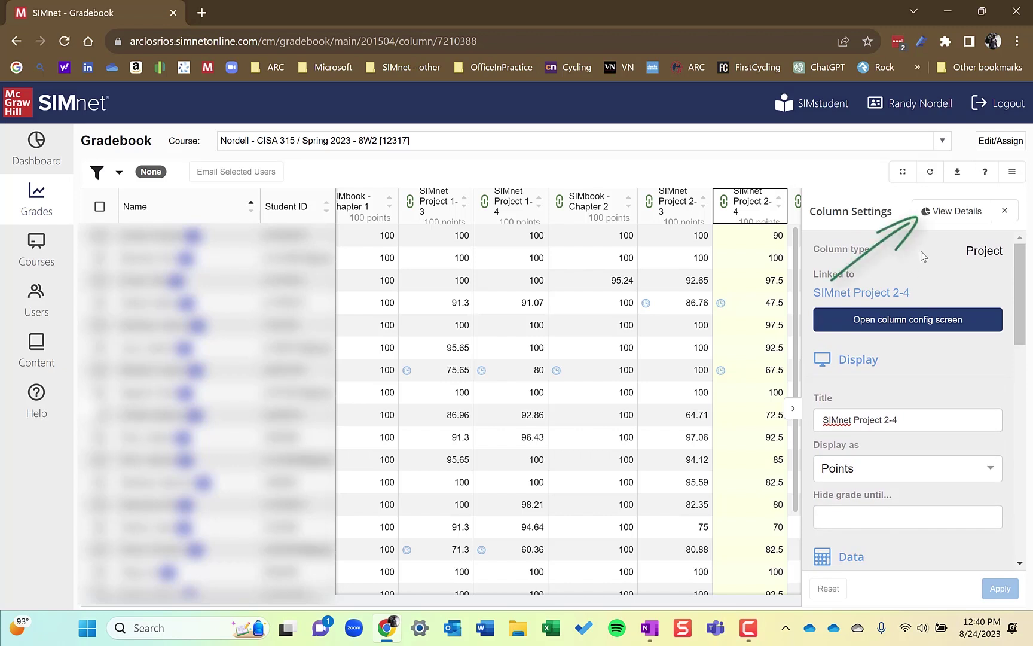
# Select every student in the Project 2-4 score details and bring up Adjust Selected Grades.
pyautogui.click(951, 211)
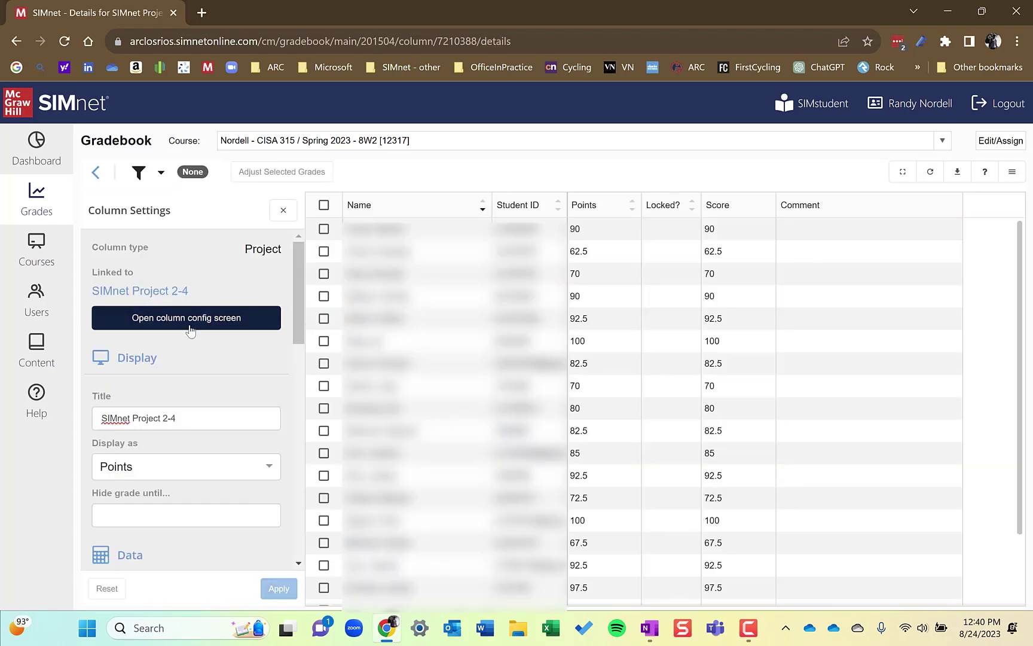
pyautogui.click(323, 209)
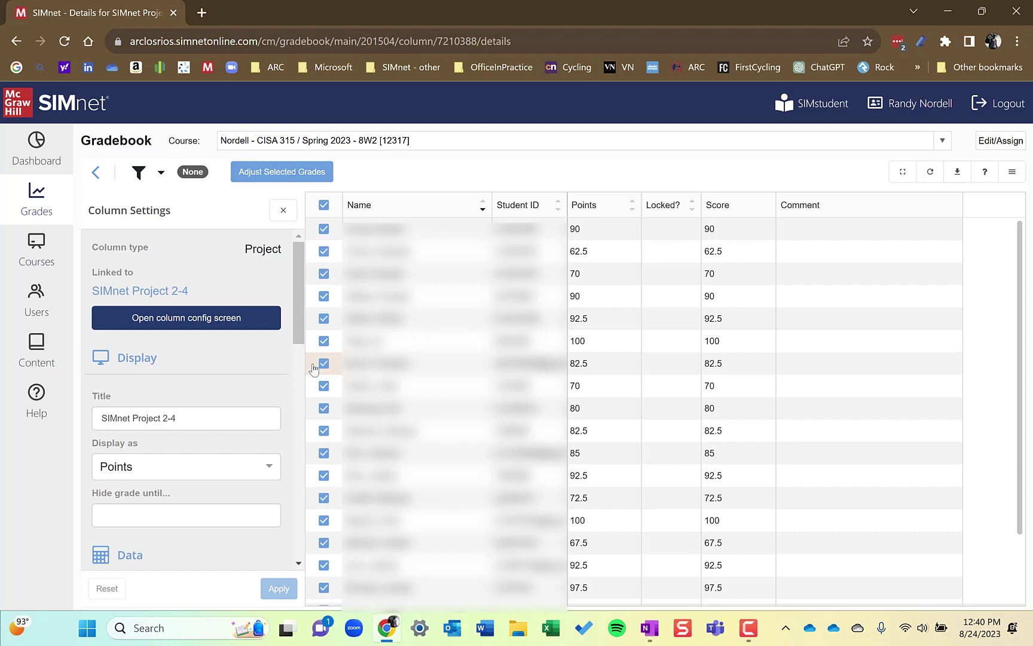
pyautogui.click(272, 182)
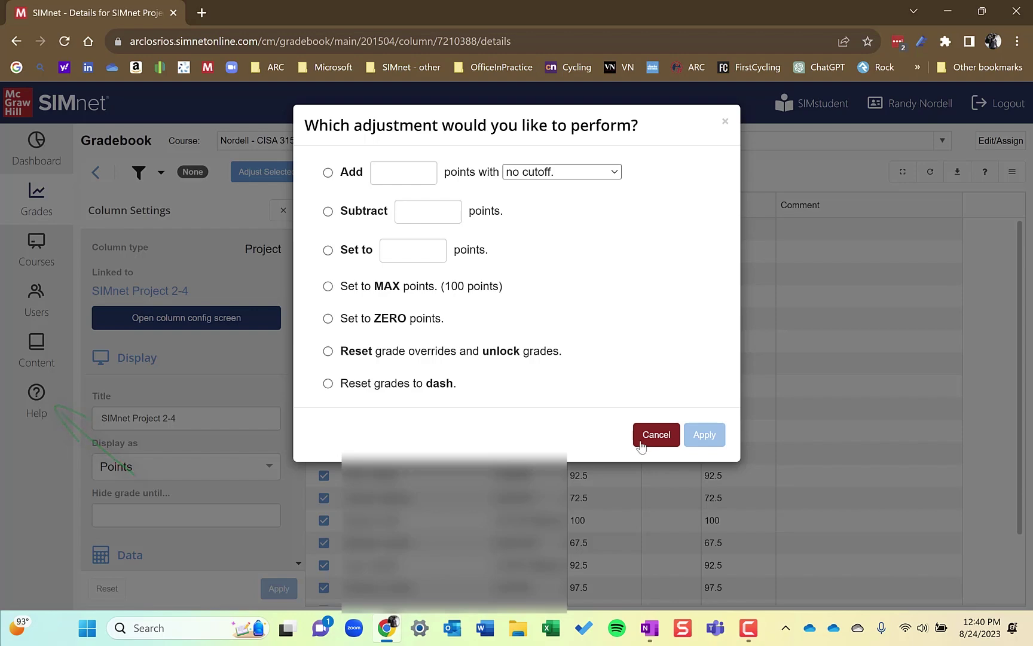
# Cancel the grade adjustment, return to the class gradebook, and close Column Settings.
pyautogui.click(641, 446)
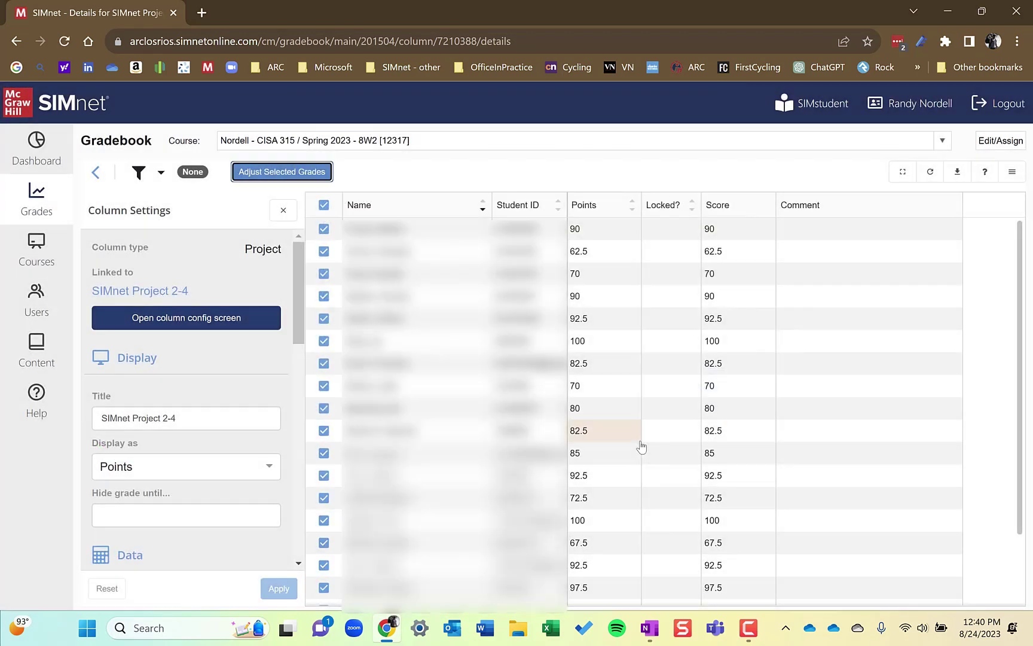
pyautogui.click(94, 173)
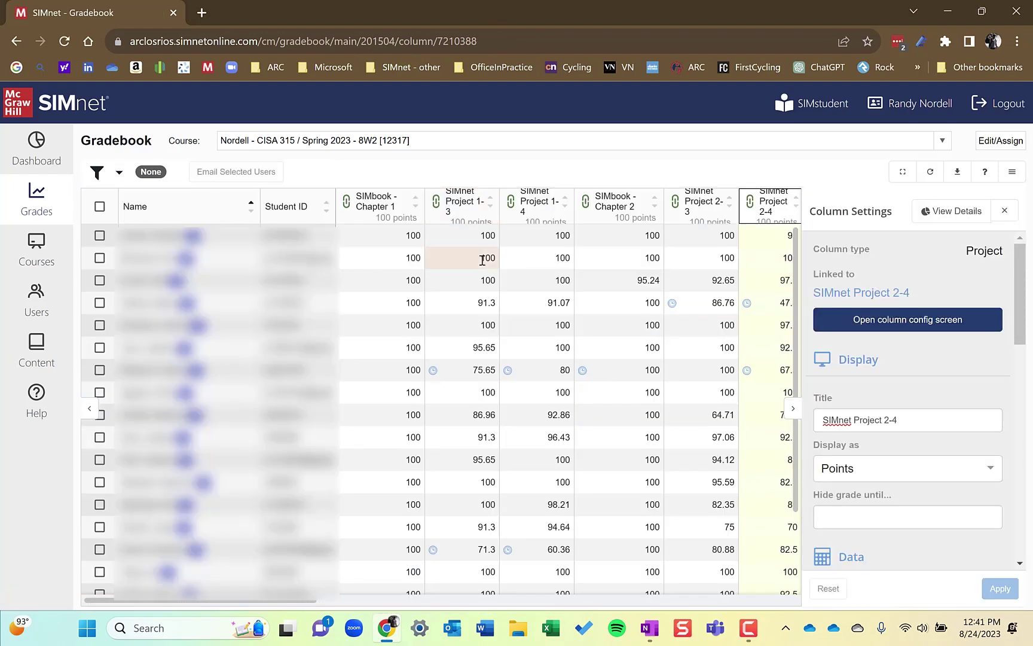
pyautogui.click(1005, 215)
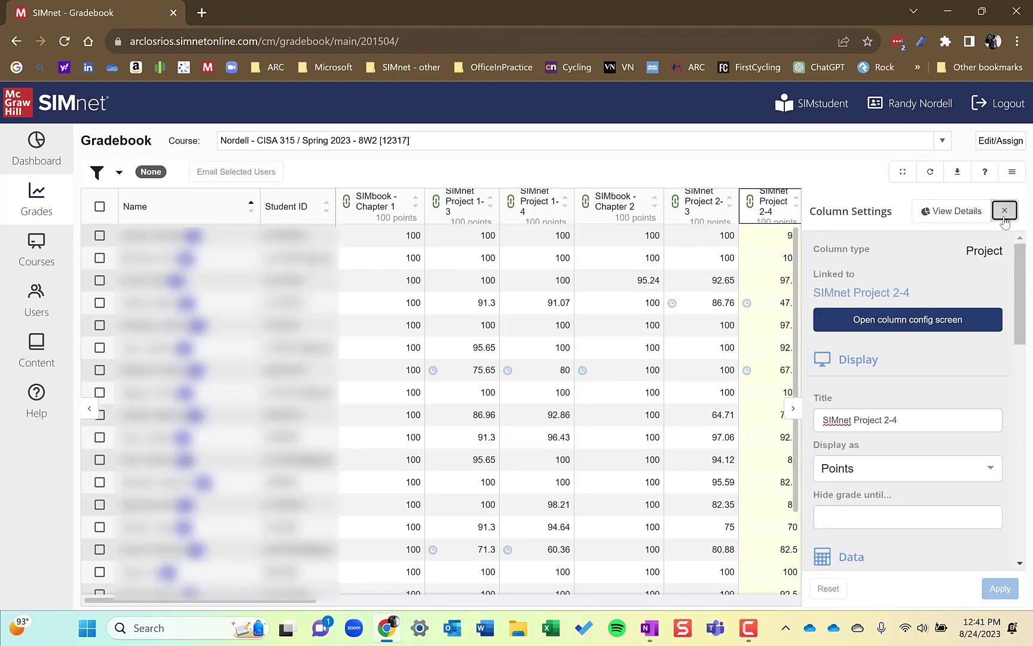
pyautogui.moveTo(1004, 223)
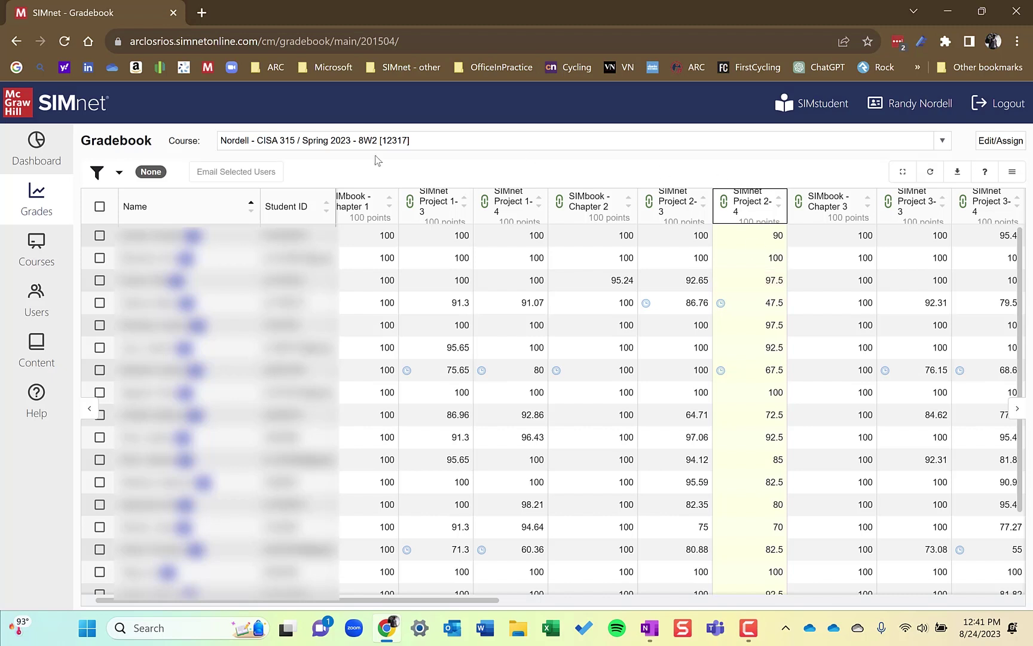
# Open the Reports page and scroll through its 36 saved reports.
pyautogui.click(58, 206)
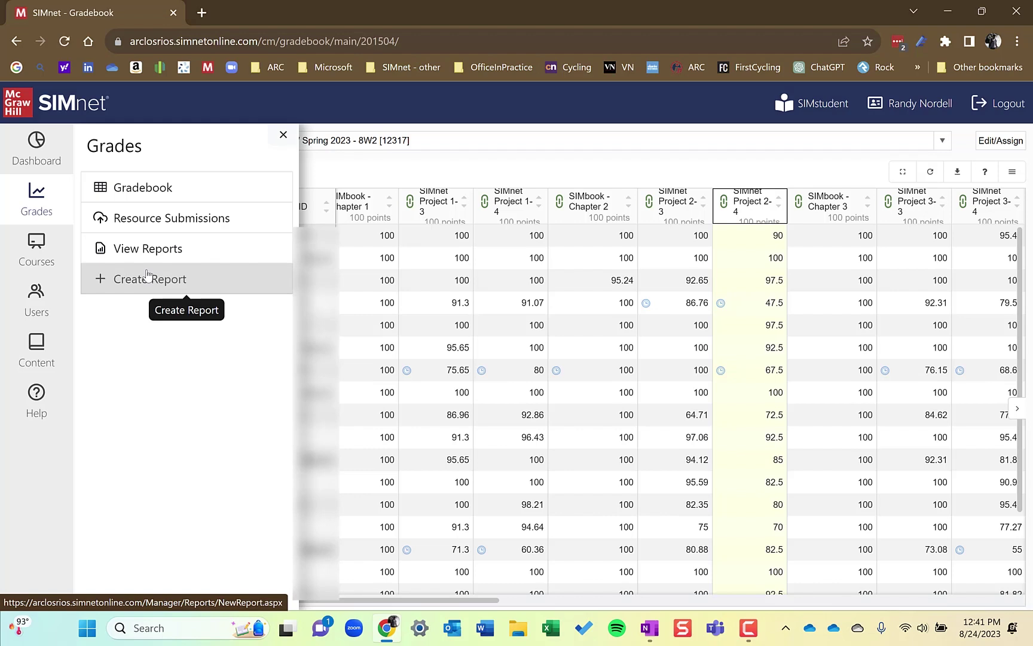
pyautogui.click(196, 255)
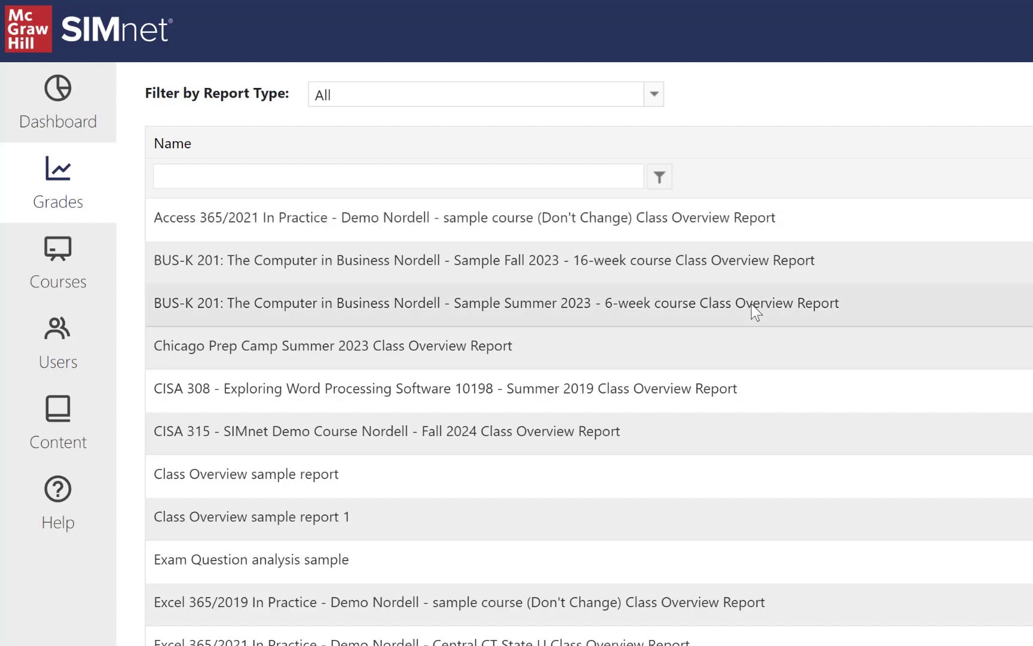
pyautogui.scroll(-5, 700, 587)
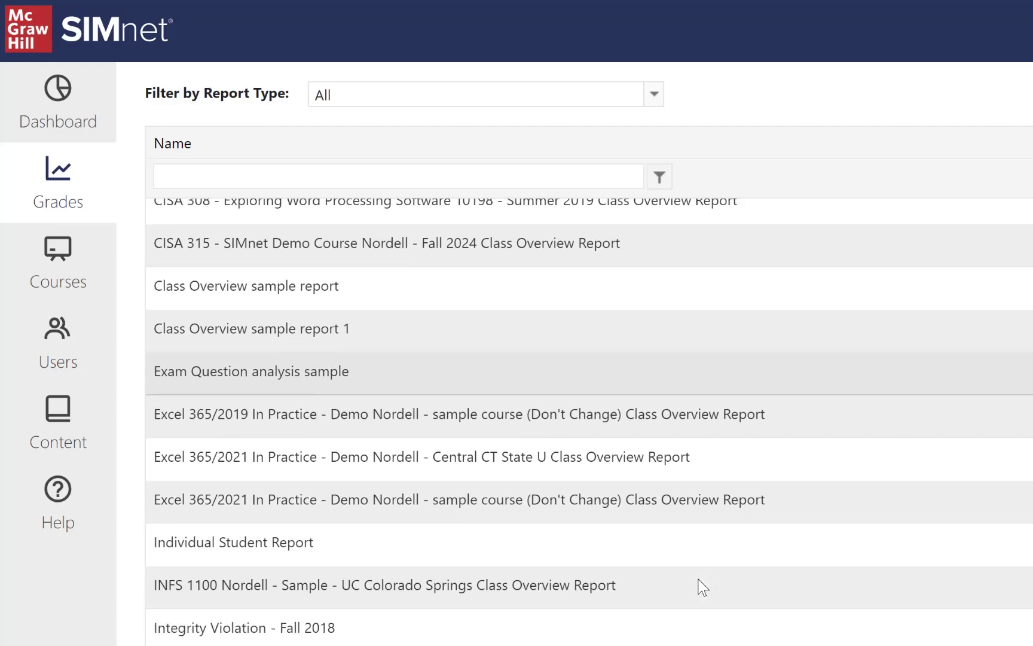
pyautogui.scroll(-3, 703, 588)
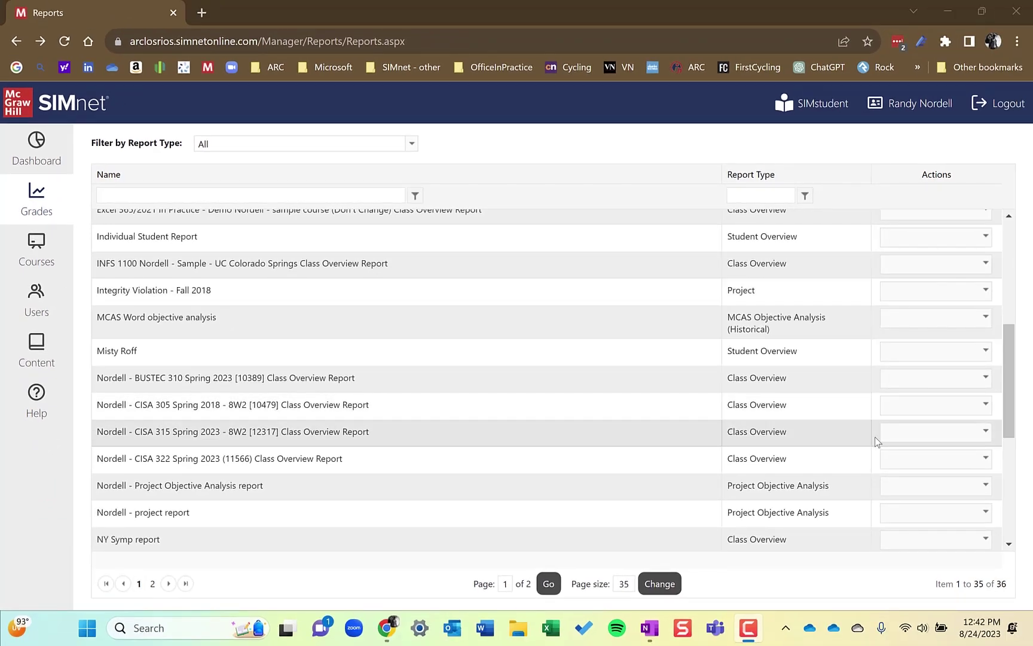
# View the CISA 315 Spring 2023 Class Overview Report and show its Projects results.
pyautogui.click(896, 433)
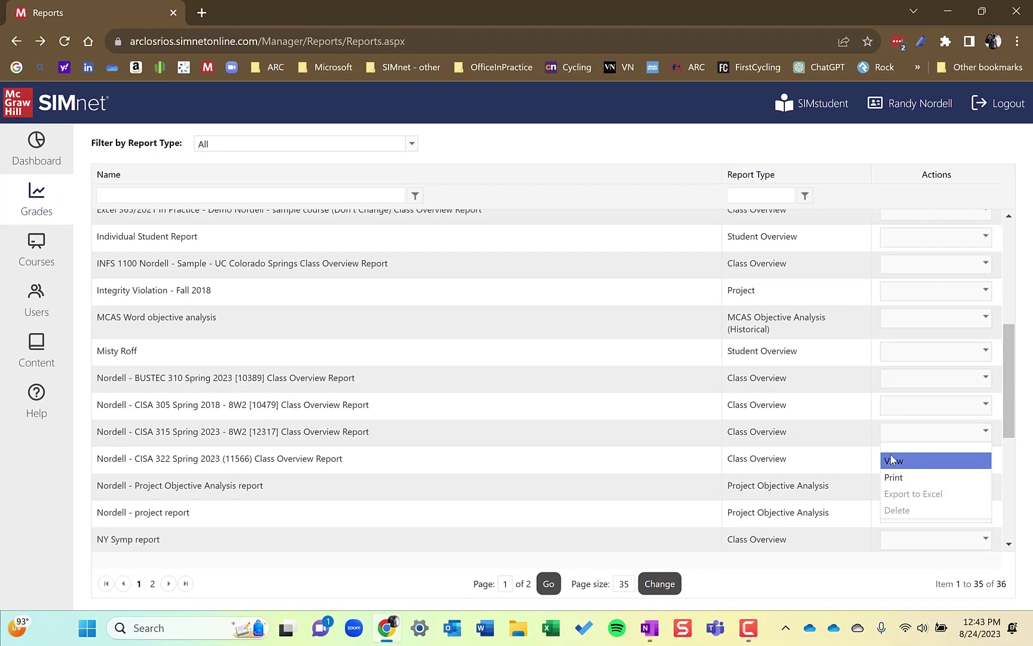
pyautogui.click(894, 449)
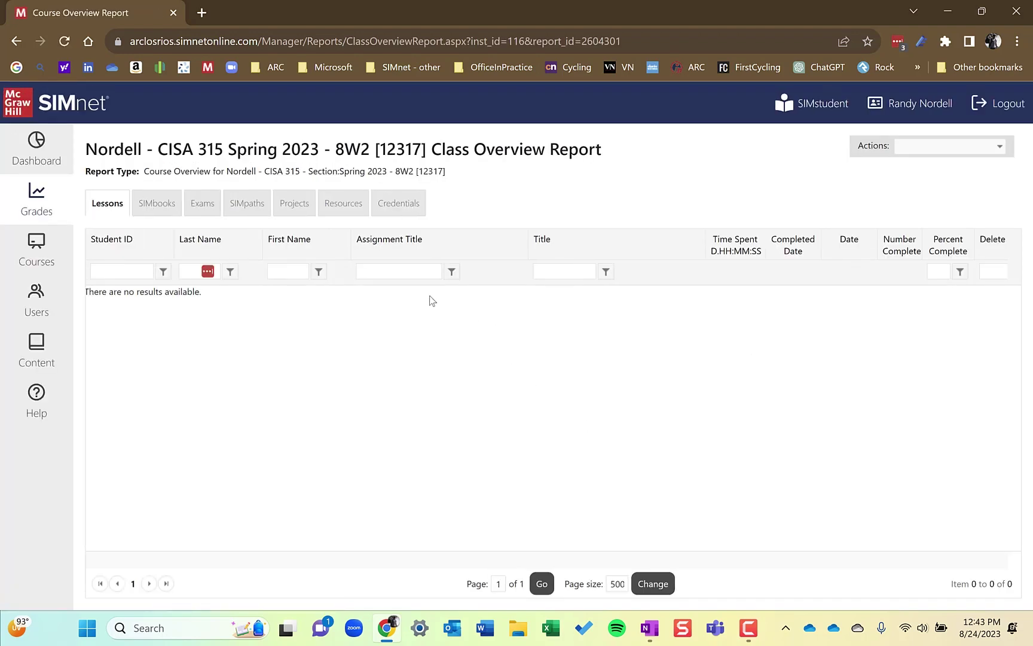
pyautogui.click(286, 212)
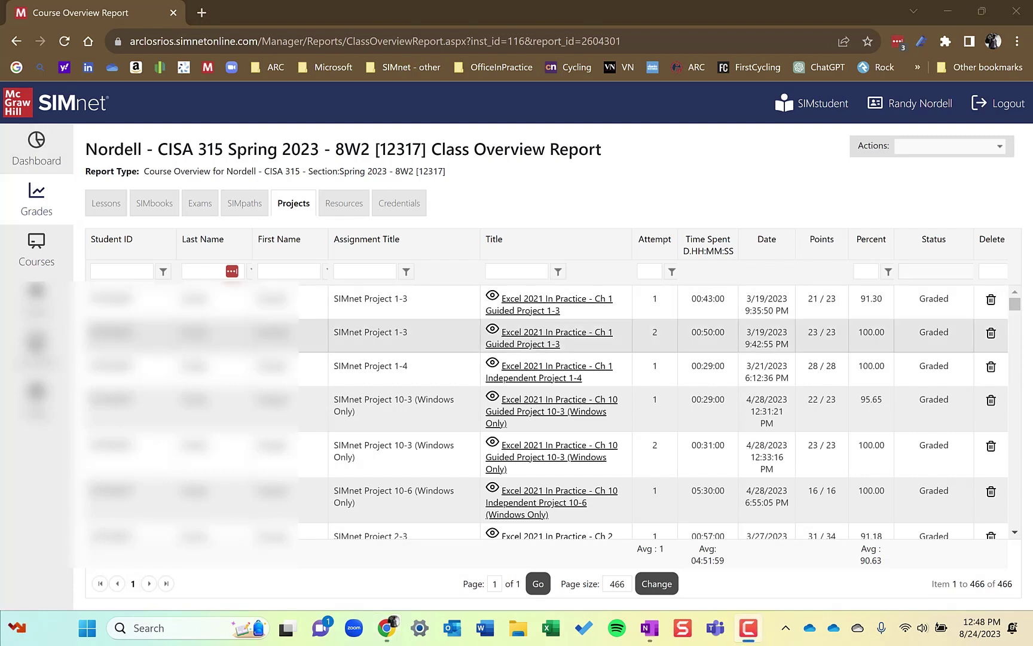
# Start a new report from Grades, check the report types, and read Help on Report Types.
pyautogui.click(59, 209)
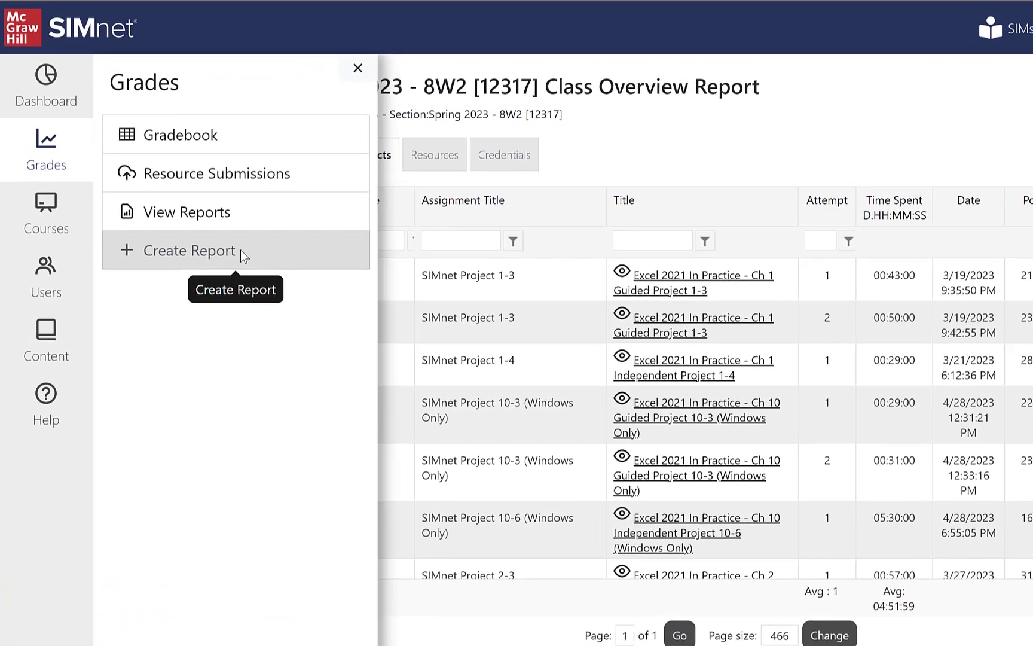
pyautogui.click(191, 281)
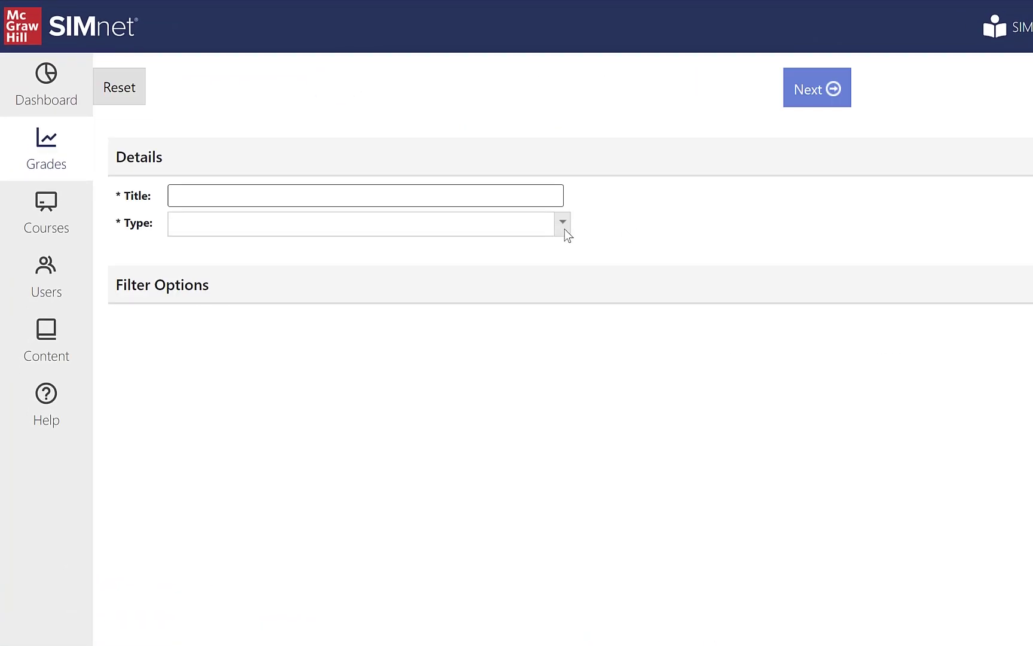
pyautogui.click(563, 223)
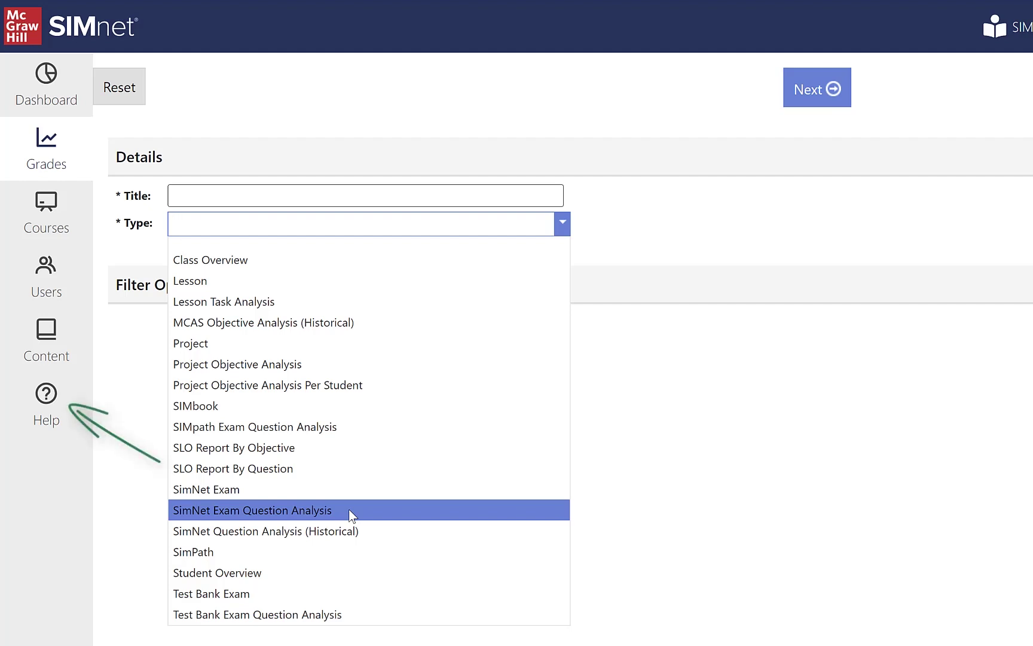
pyautogui.click(66, 408)
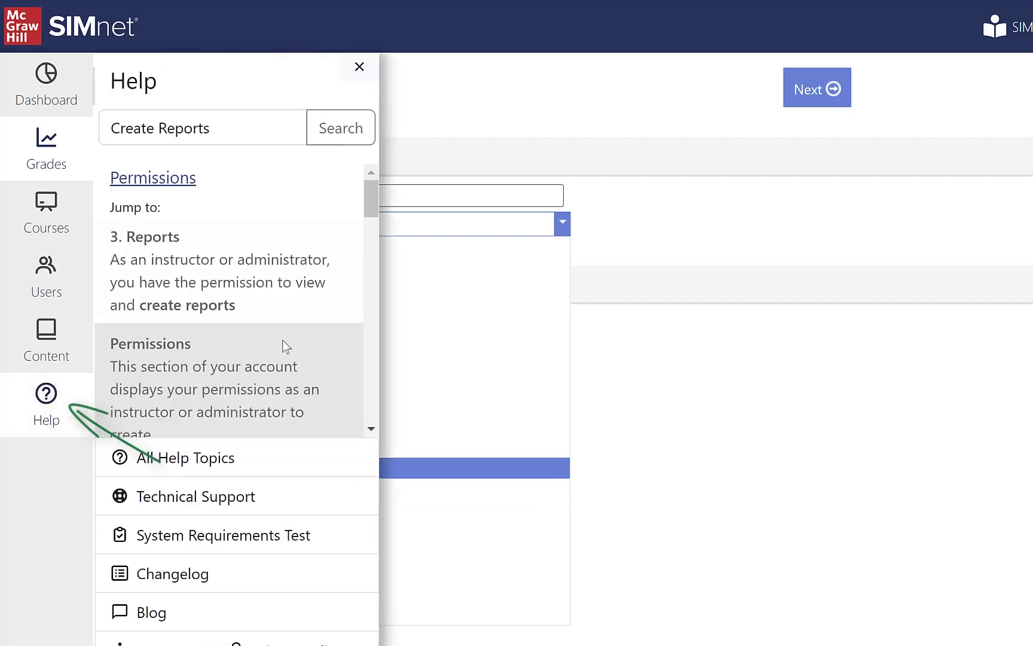
pyautogui.scroll(-3, 284, 347)
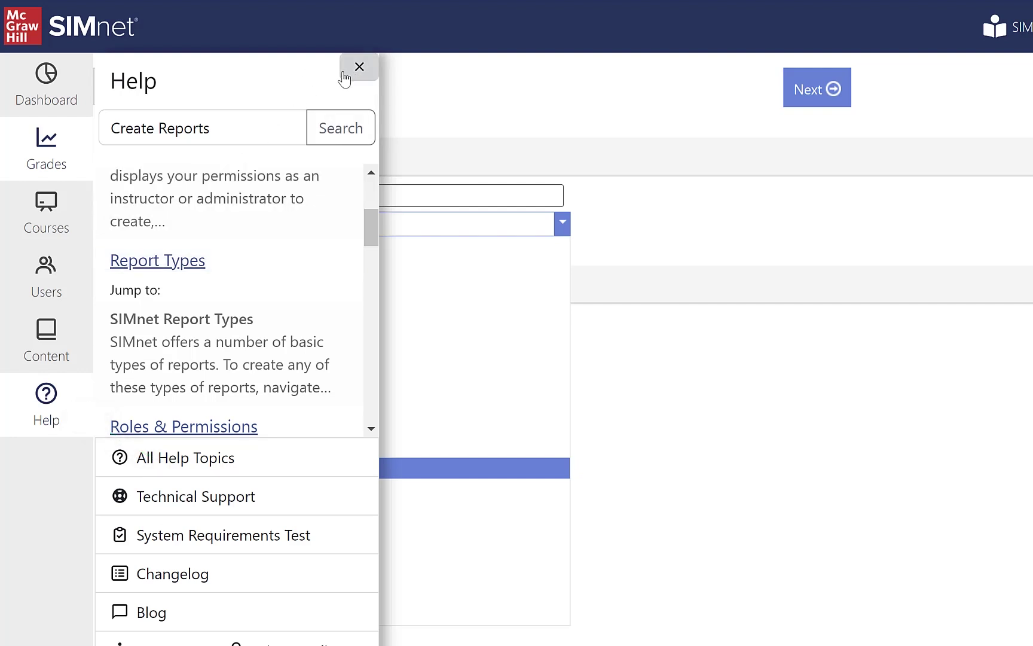
# Make it a Project Objective Analysis report titled 'CISA 315 – Project Obj Analysis Report'.
pyautogui.click(346, 76)
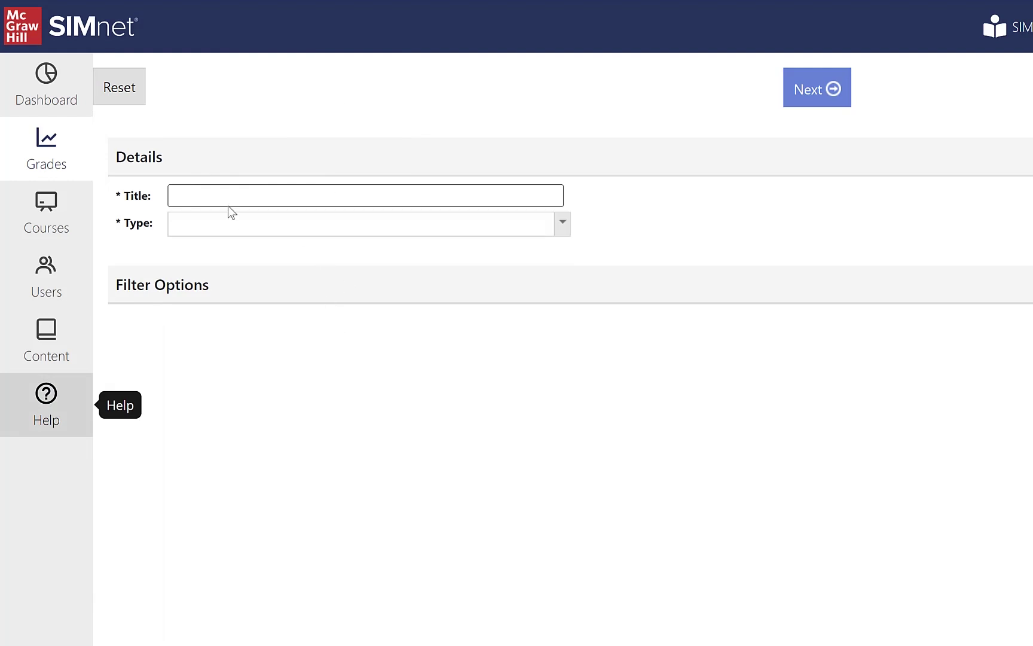
pyautogui.click(567, 228)
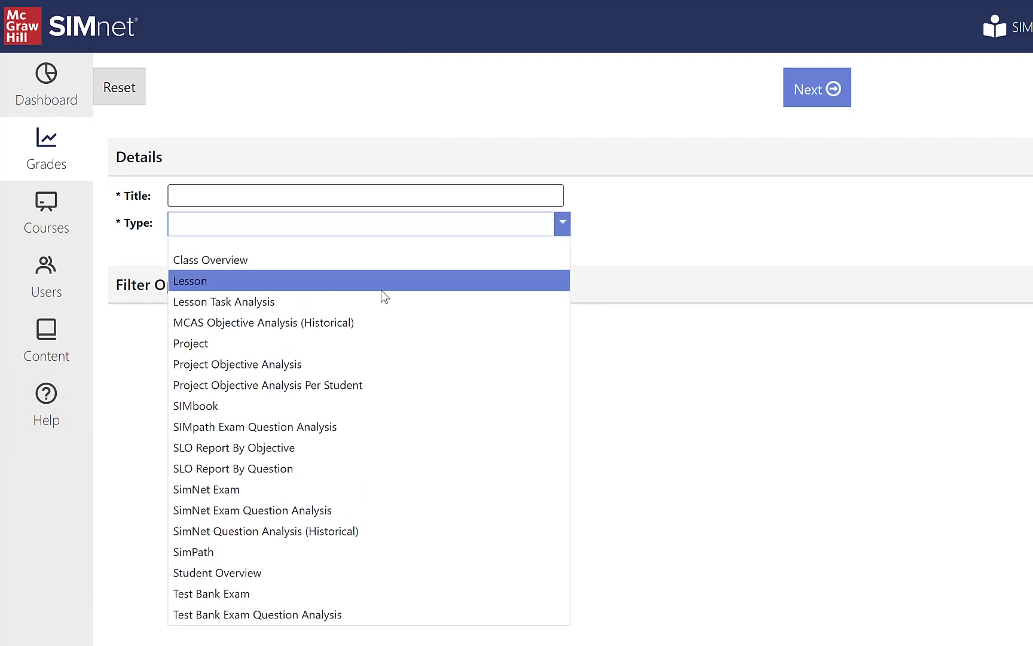
pyautogui.click(334, 364)
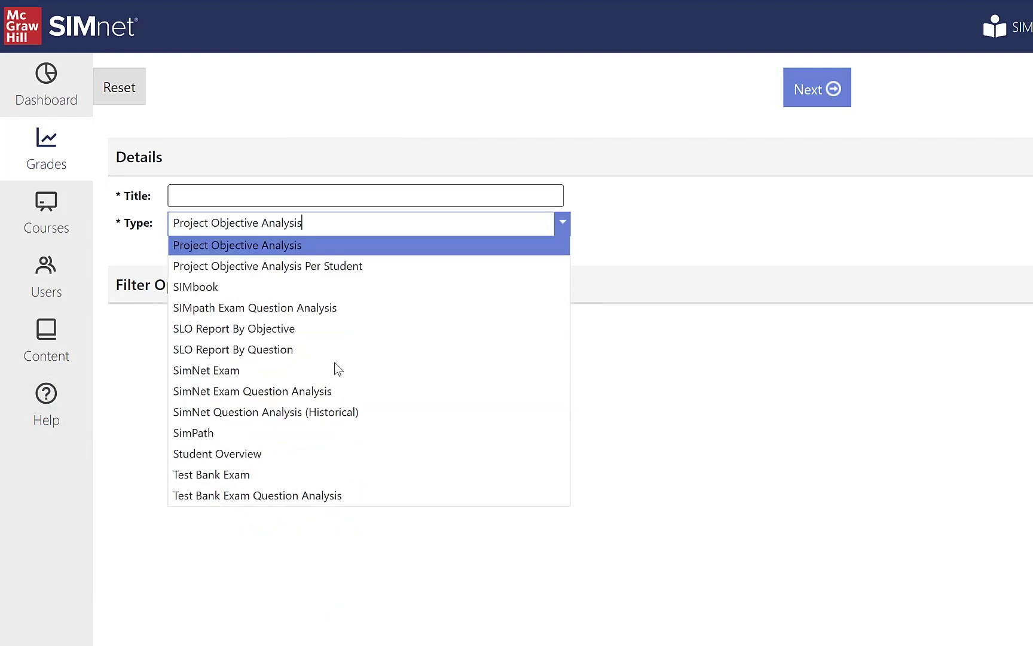
pyautogui.click(272, 197)
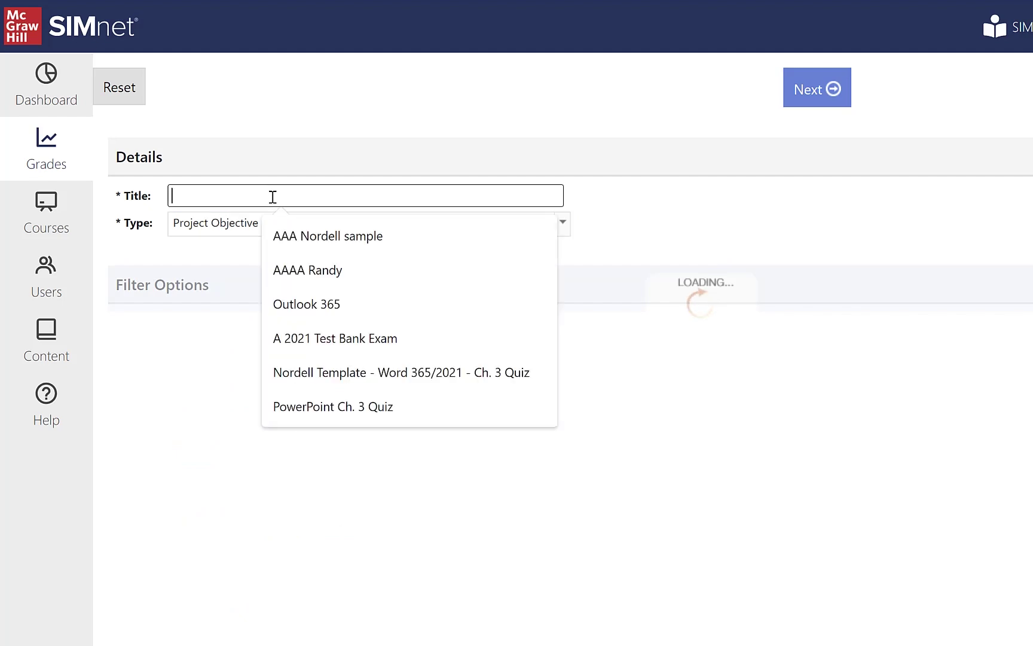
pyautogui.write('CISA 315 – Project Obj Analysis Report')
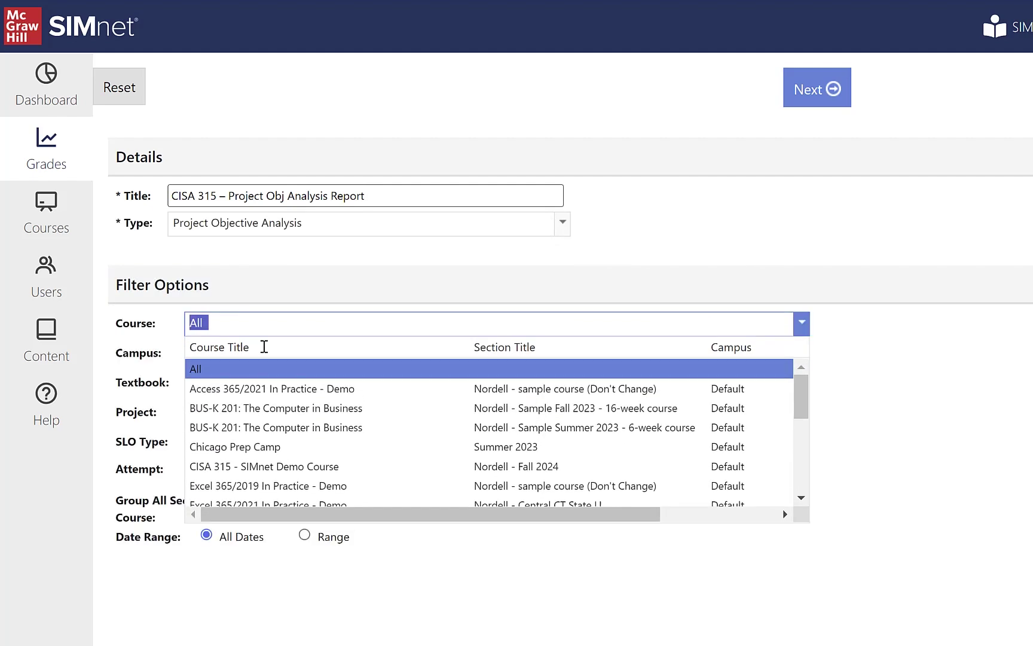
# Limit the report to the CISA 315 Spring 2023 course and Ch 4 Guided Project 4-3.
pyautogui.scroll(-5, 292, 421)
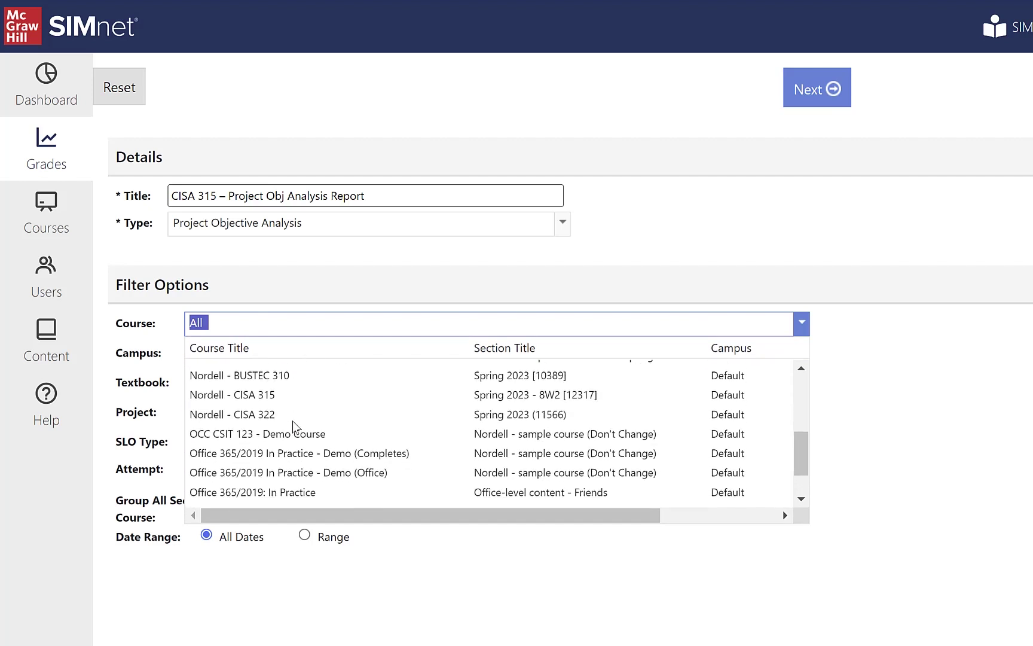
pyautogui.click(266, 393)
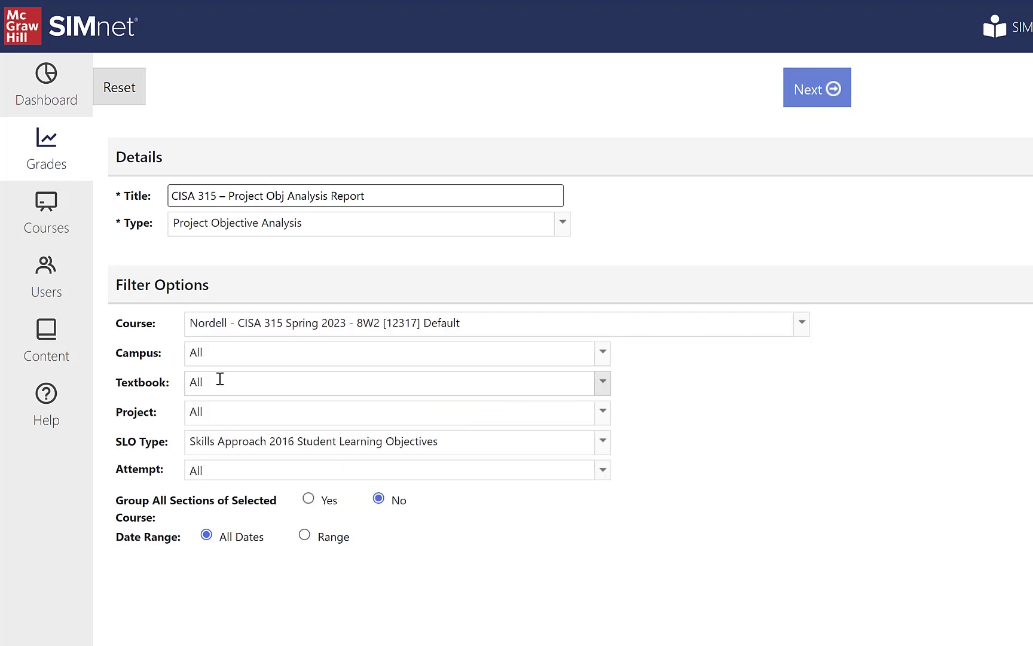
pyautogui.click(227, 412)
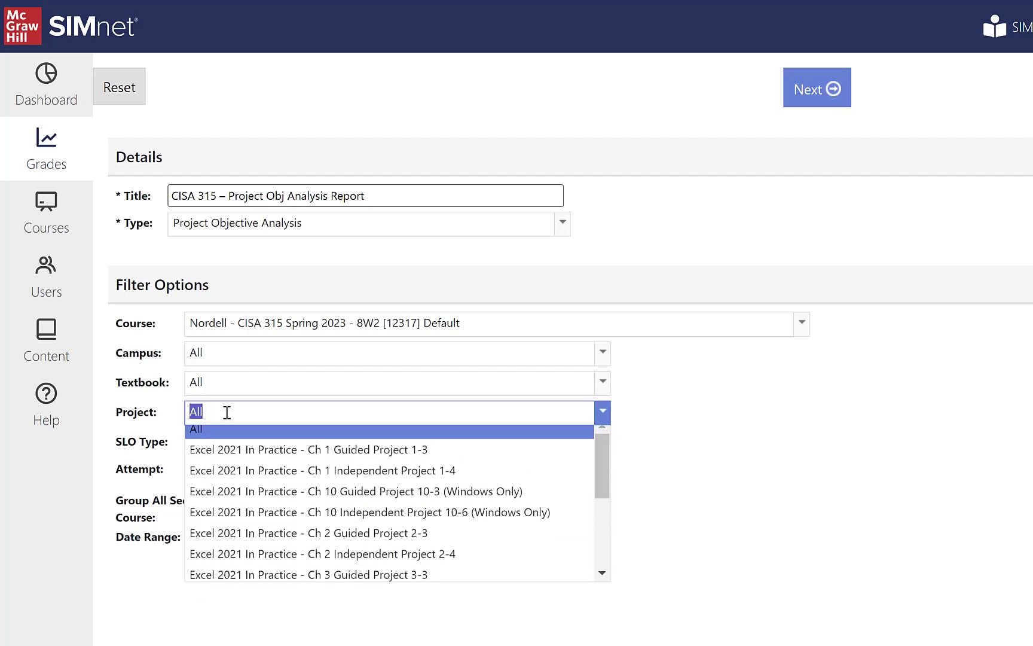
pyautogui.scroll(-3, 275, 538)
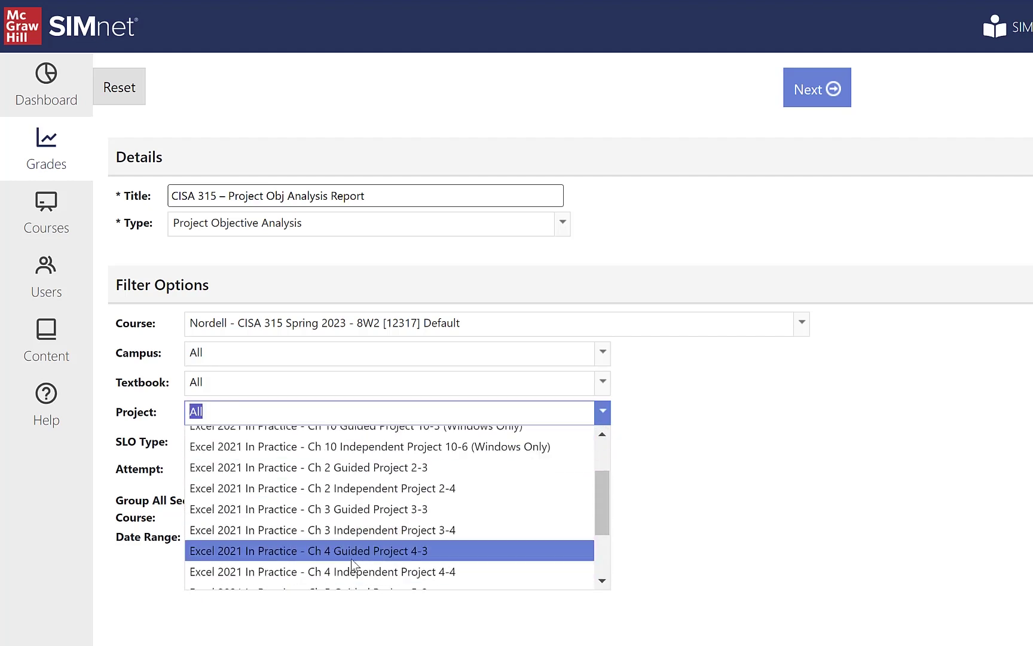
pyautogui.click(349, 552)
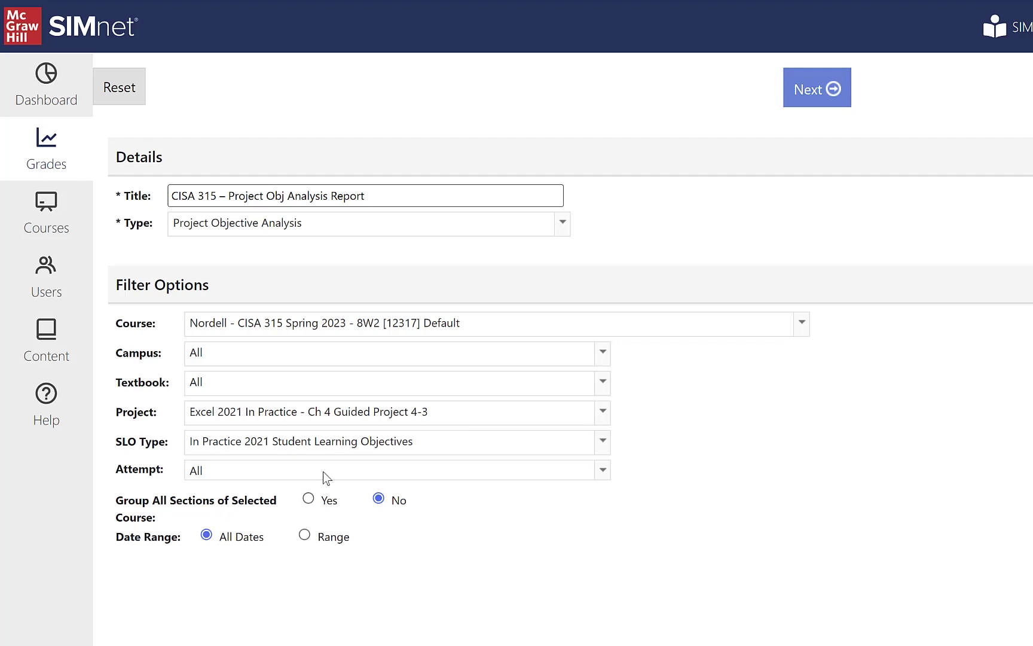
# Generate the report showing six objectives at 84.4%–96.4% mastery, then open the Grades menu.
pyautogui.click(798, 94)
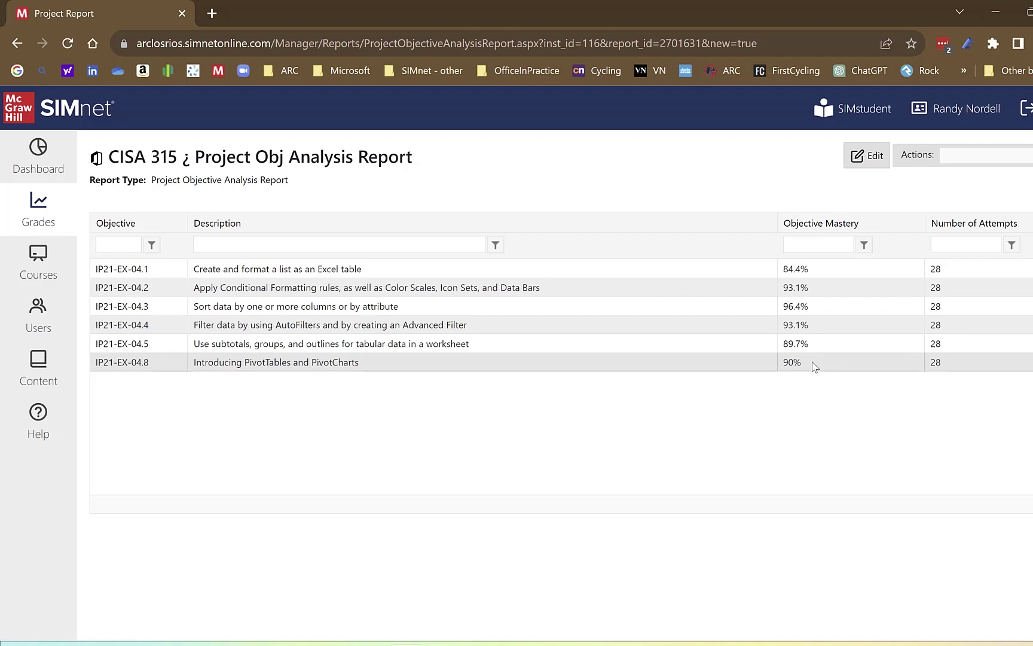
pyautogui.click(67, 216)
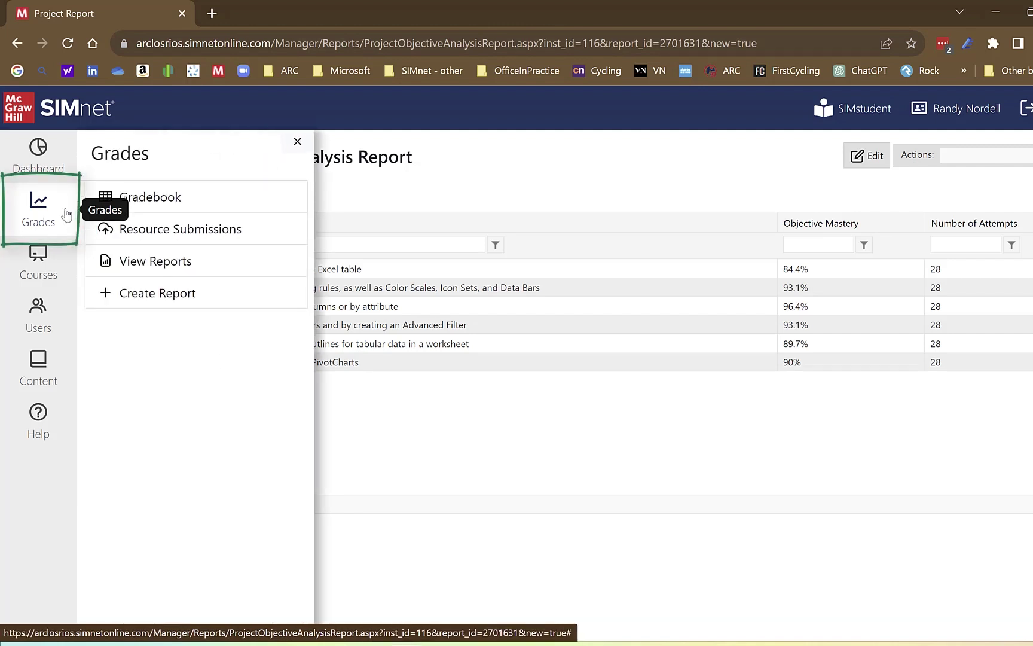